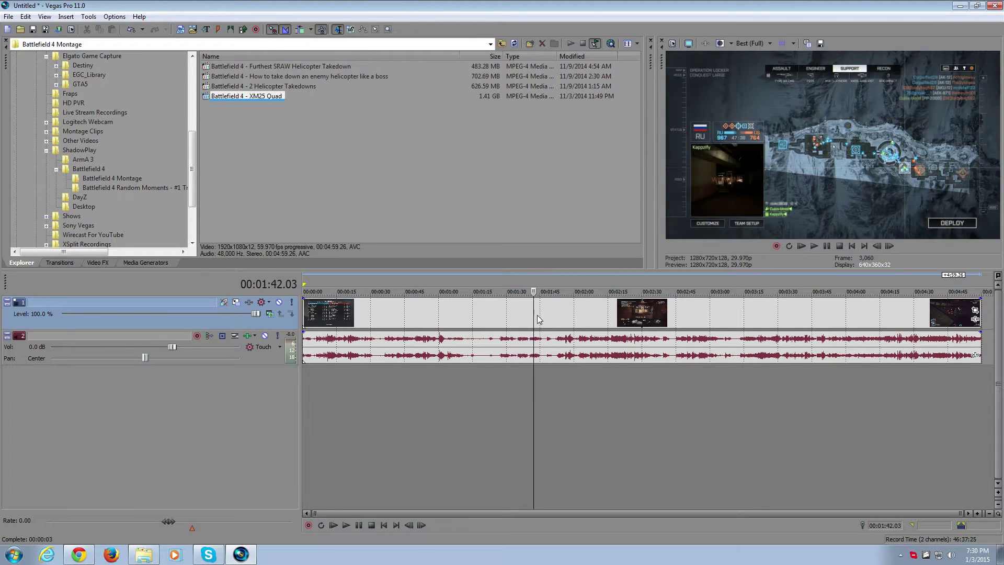
# Stop playback and cue the Battlefield 4 clip back to about 00:00:55.28.
pyautogui.click(530, 289)
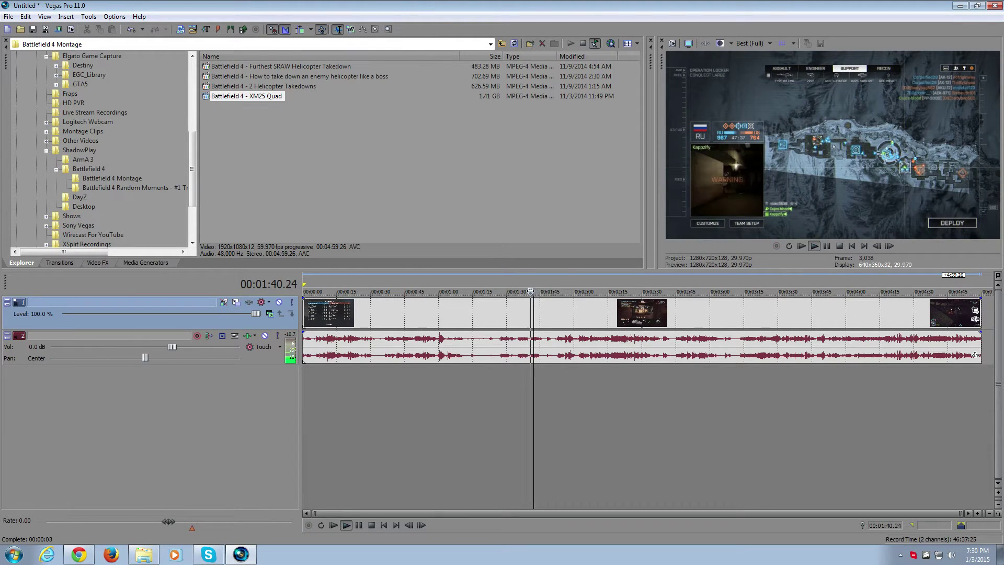
pyautogui.click(445, 290)
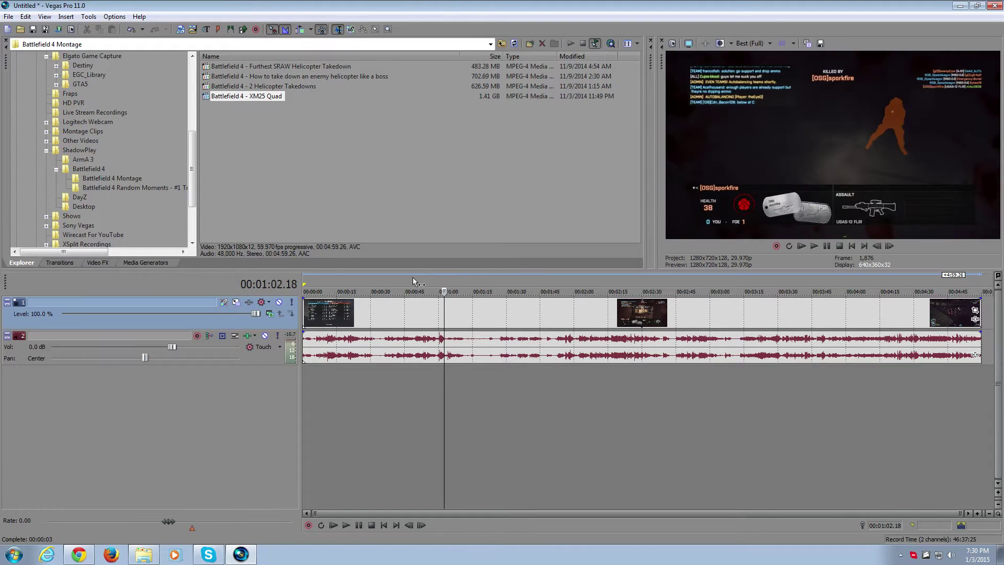
pyautogui.click(413, 290)
pyautogui.click(423, 276)
pyautogui.click(429, 276)
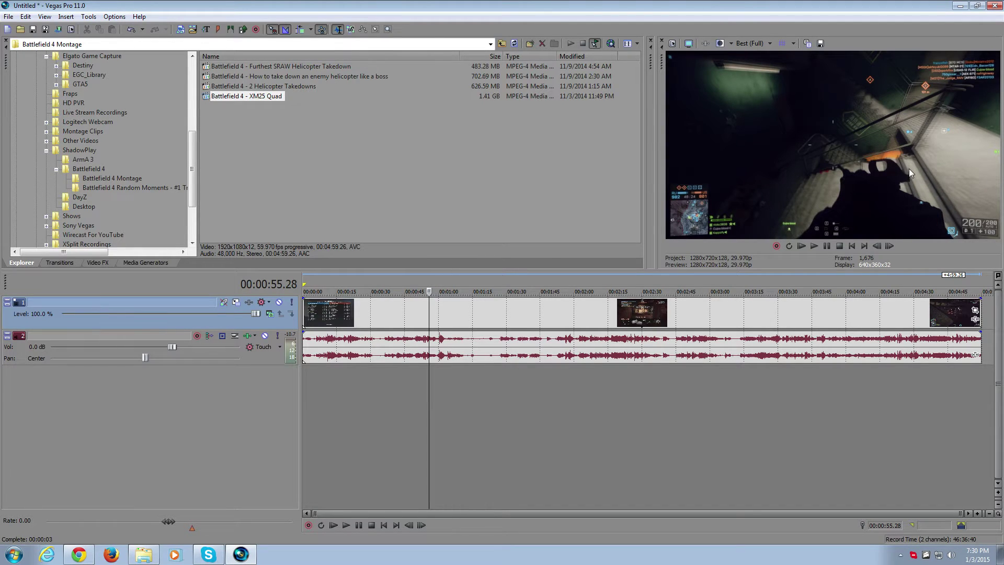
# Set the Battlefield 4 - XM25 Quad video event's switch to Disable Resample.
pyautogui.rightClick(429, 307)
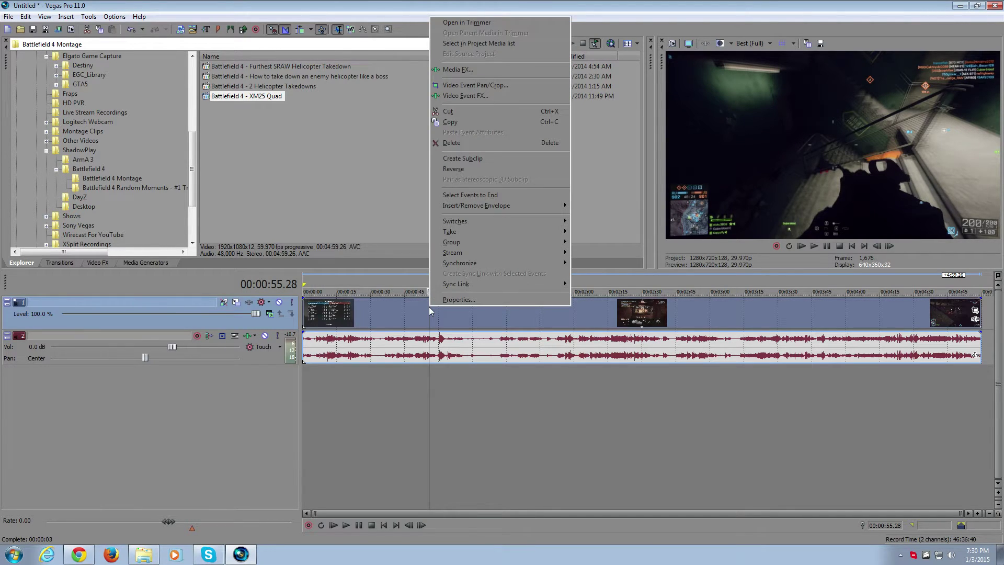
pyautogui.moveTo(511, 222)
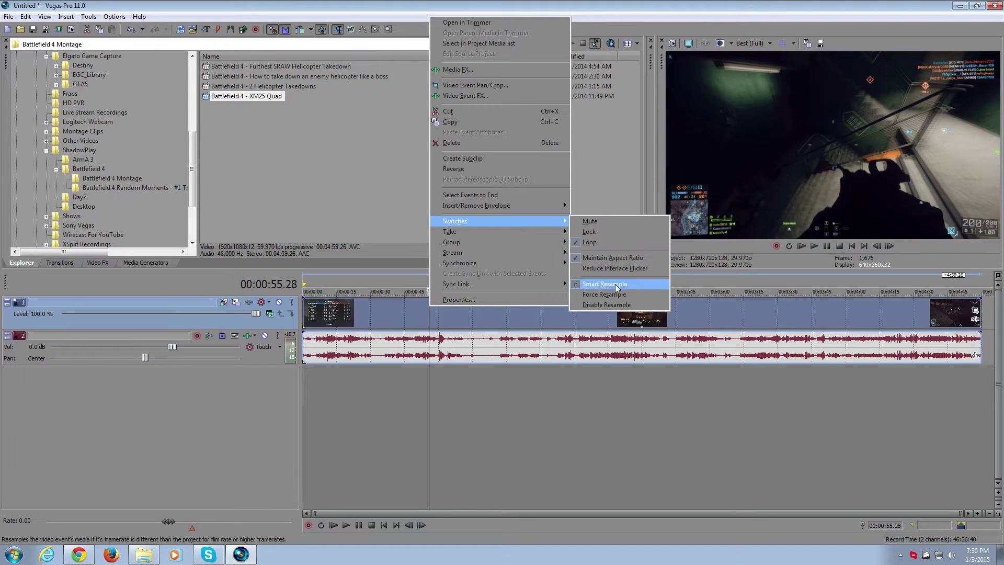
pyautogui.click(606, 305)
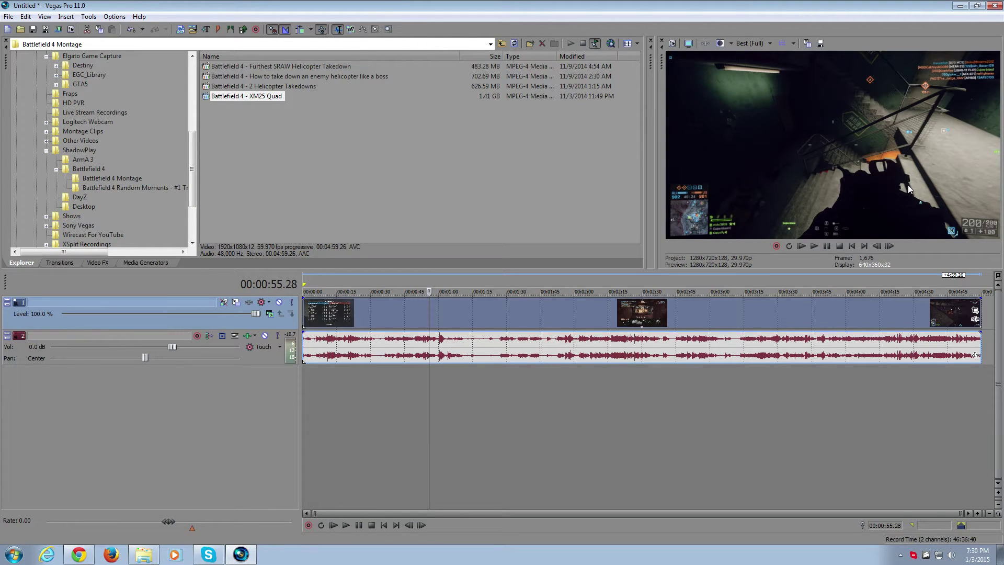
# Scrub the playhead between about 00:00:41 and the one-minute mark to review playback.
pyautogui.rightClick(429, 306)
pyautogui.moveTo(549, 226)
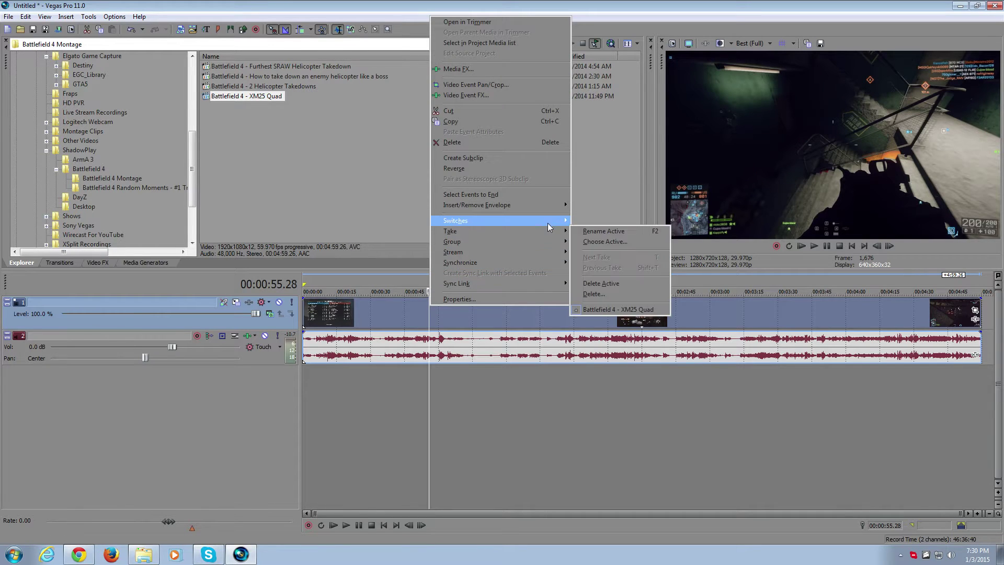
pyautogui.click(398, 306)
pyautogui.click(427, 308)
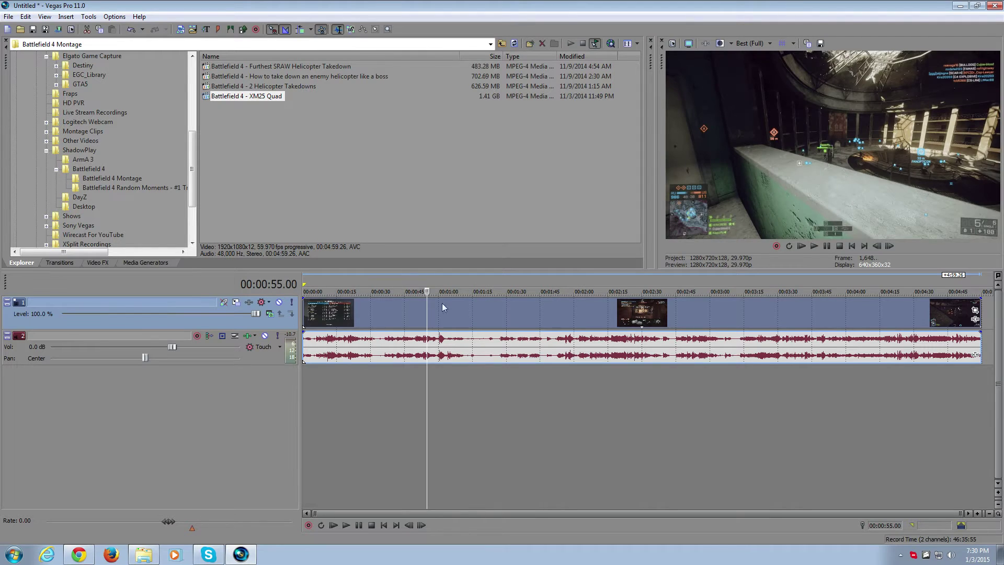
pyautogui.click(431, 278)
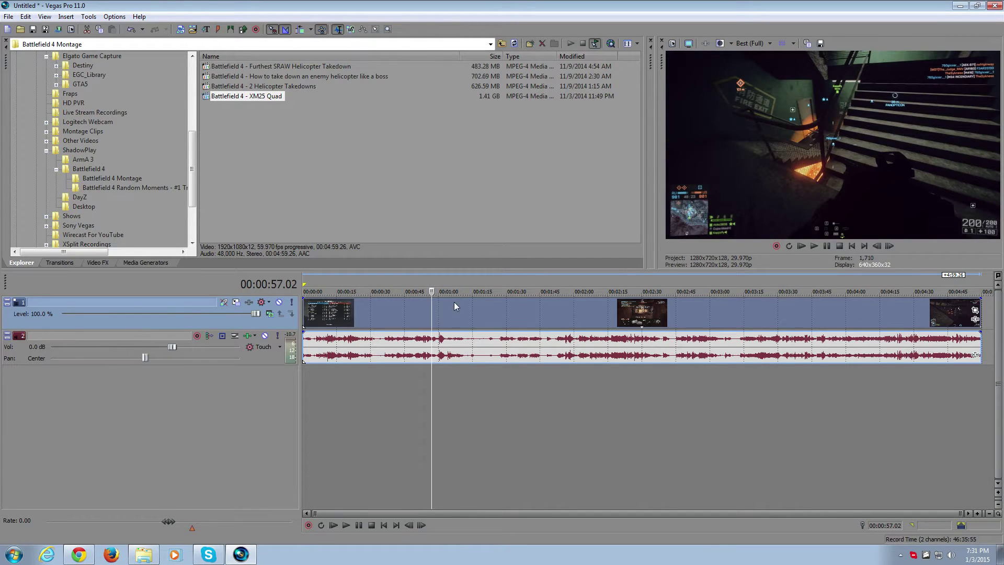
pyautogui.click(454, 305)
pyautogui.click(431, 301)
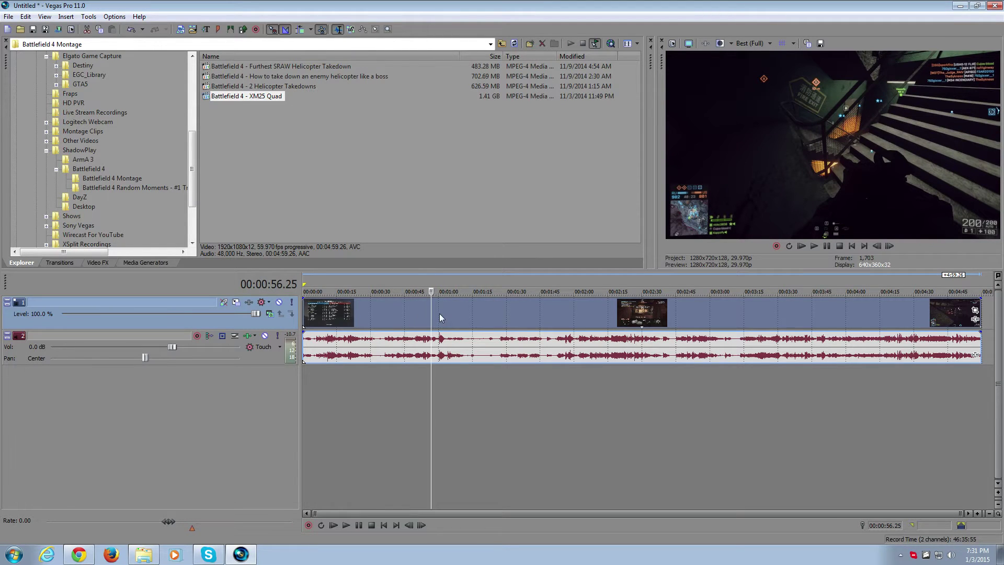
pyautogui.click(438, 314)
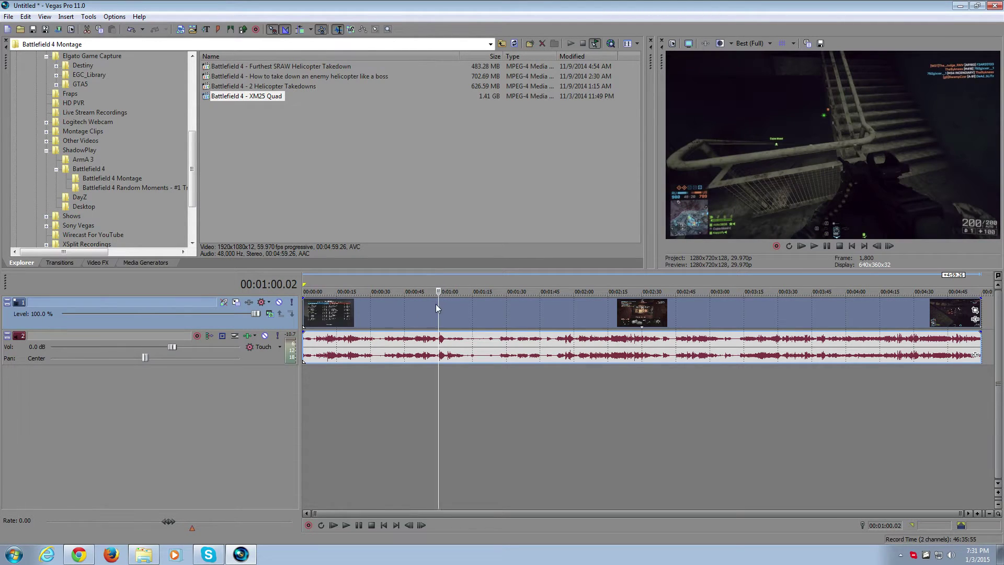
# Switch the video event to Smart Resample and return the playhead to 00:00:58.
pyautogui.rightClick(438, 308)
pyautogui.moveTo(544, 220)
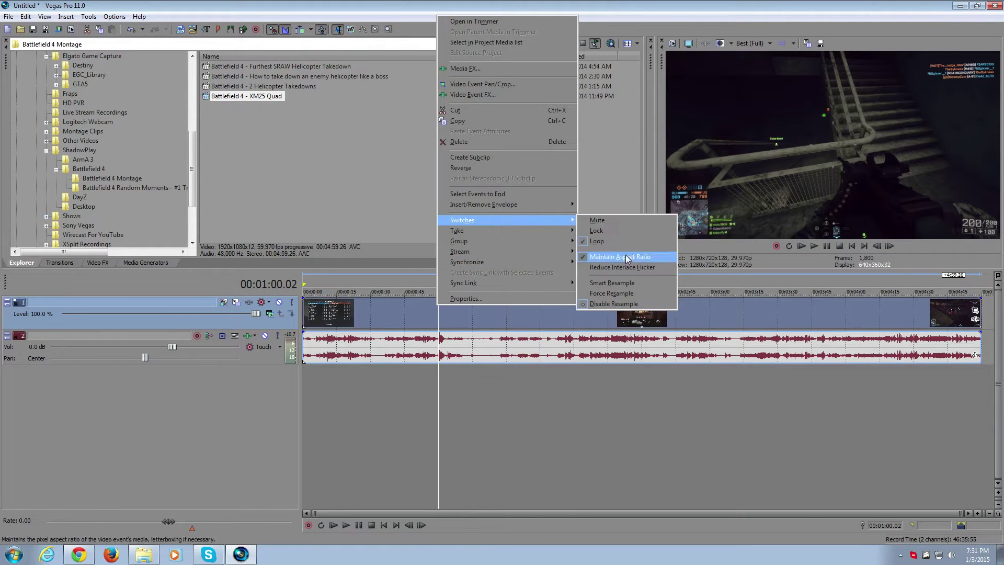
pyautogui.click(619, 283)
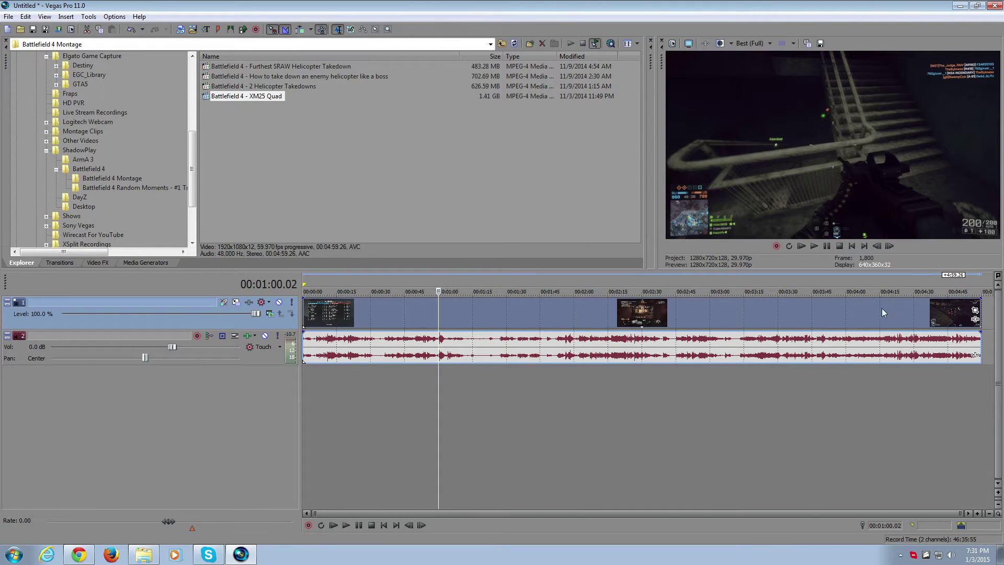
pyautogui.click(434, 280)
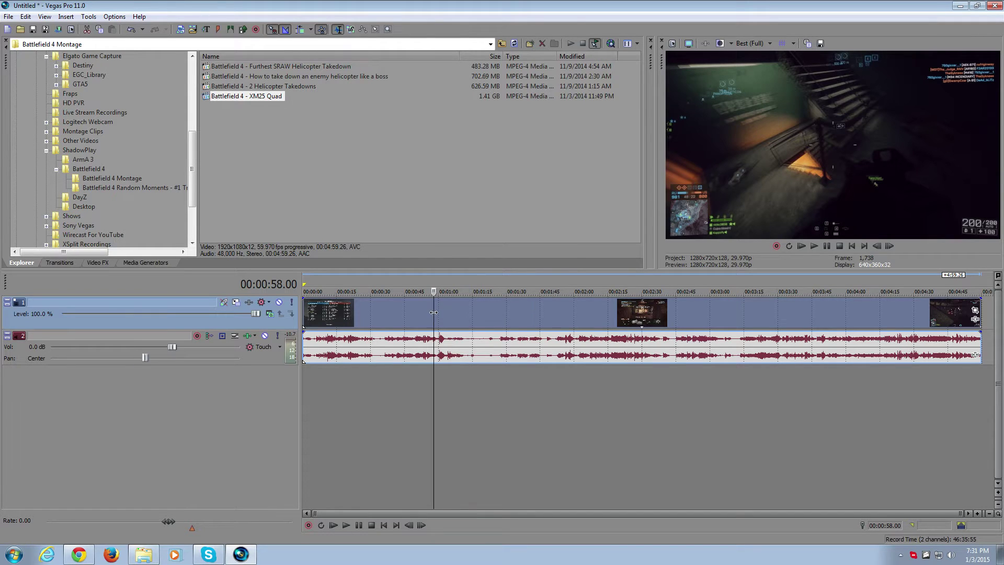
# Set the event back to Disable Resample, then dismiss another options menu with Esc.
pyautogui.rightClick(434, 312)
pyautogui.moveTo(481, 225)
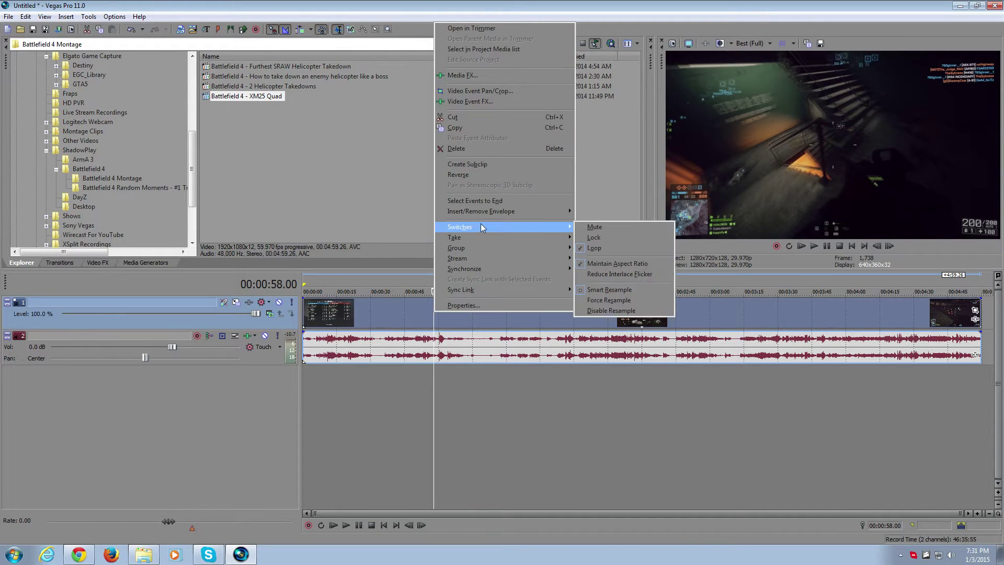
pyautogui.click(633, 312)
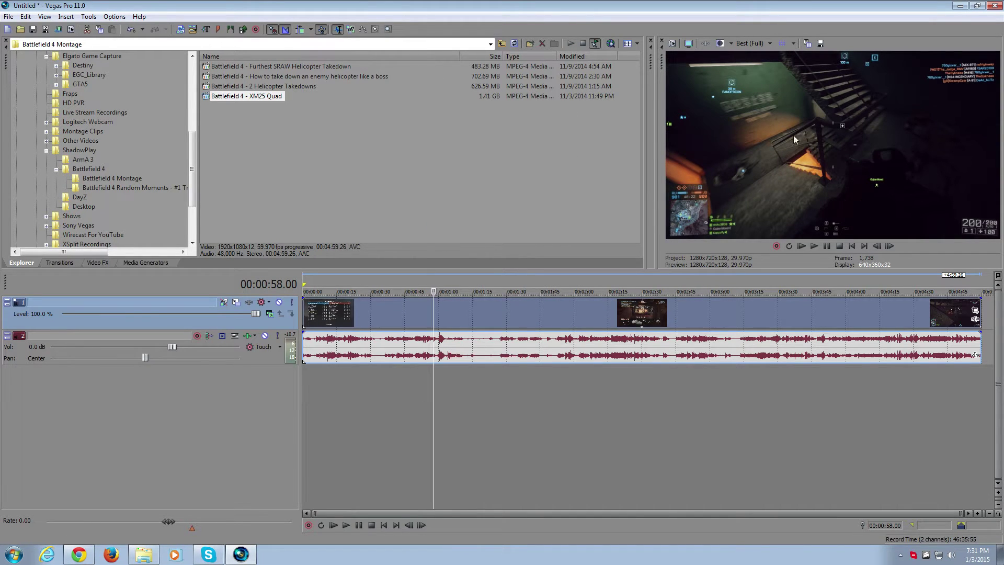
pyautogui.rightClick(443, 298)
pyautogui.moveTo(485, 221)
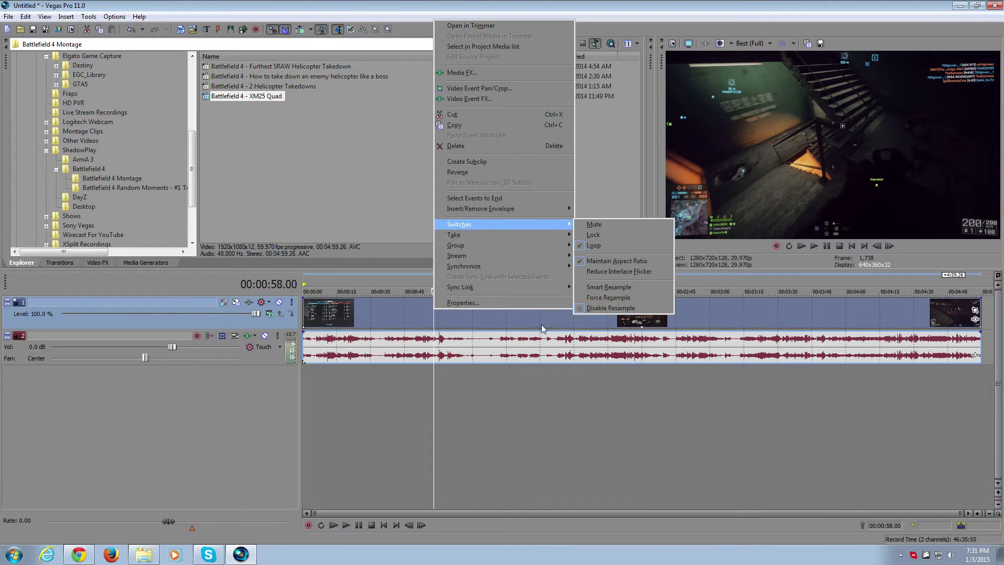
pyautogui.press('Escape')
pyautogui.press('Escape')
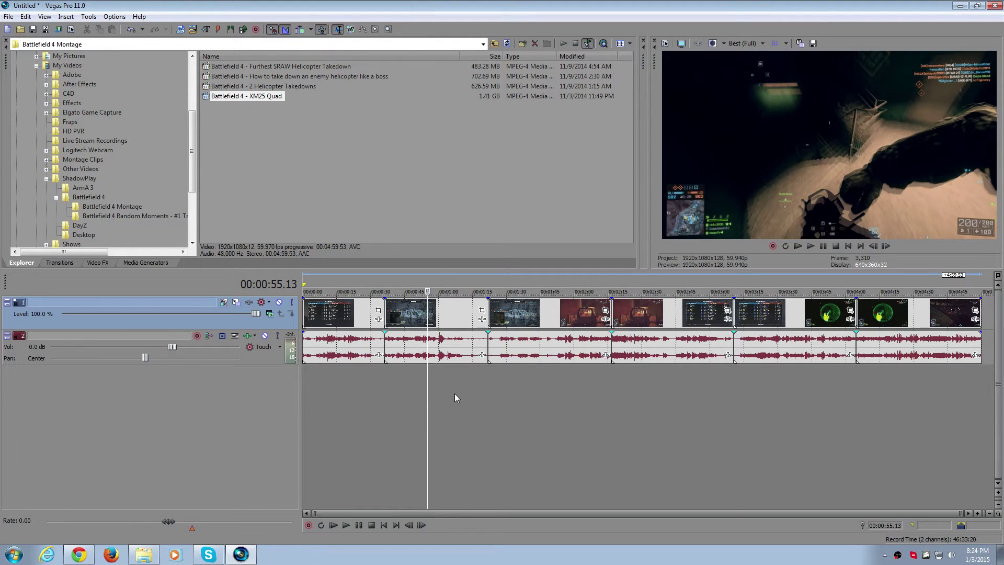
# Check the first clip's switches, then select the second clip and cue the playhead at 00:00:55.27.
pyautogui.rightClick(338, 311)
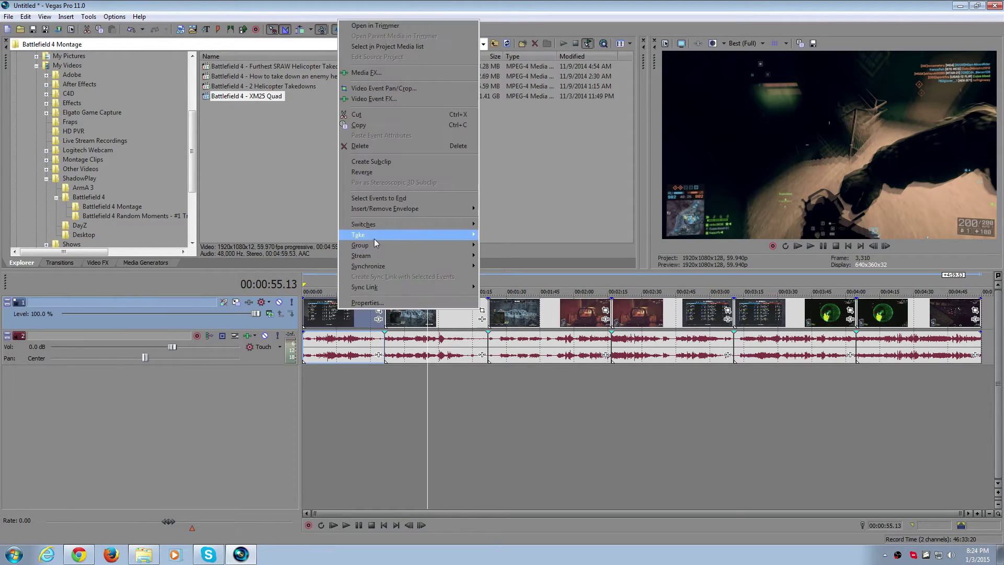
pyautogui.moveTo(377, 229)
pyautogui.click(423, 322)
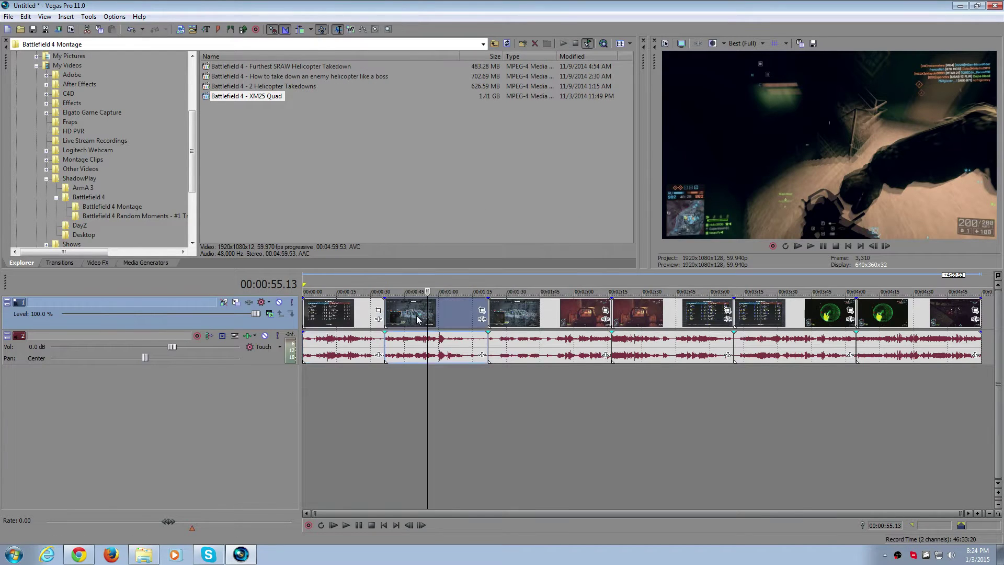
pyautogui.rightClick(417, 312)
pyautogui.click(504, 400)
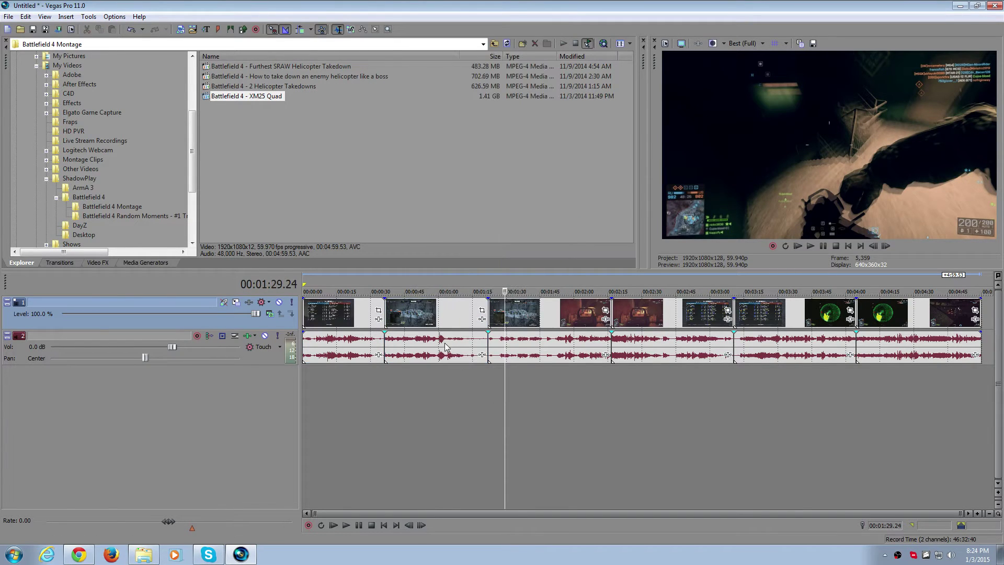
pyautogui.click(416, 314)
pyautogui.click(427, 314)
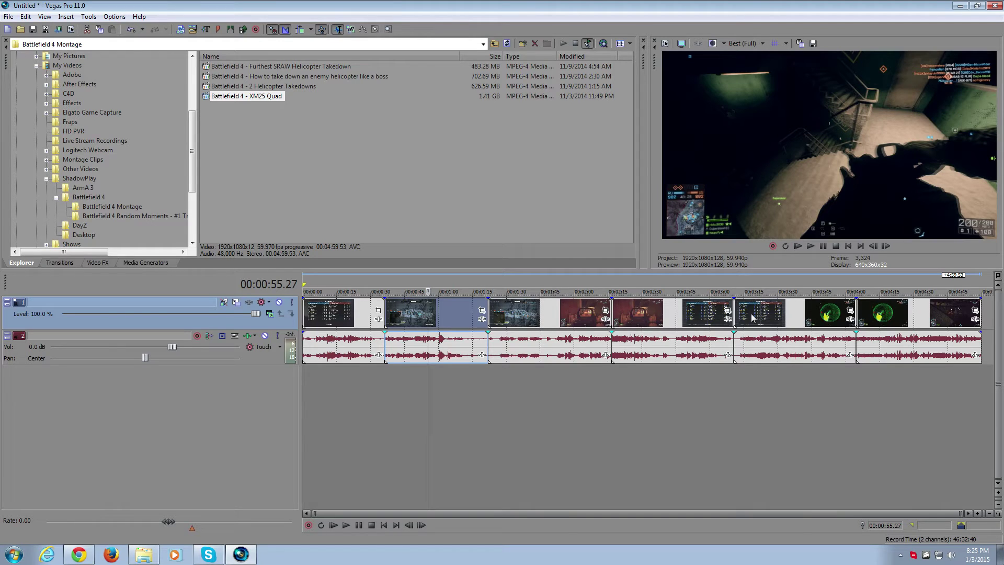
# Select every event from the first clip to the end with Select Events to End.
pyautogui.rightClick(328, 320)
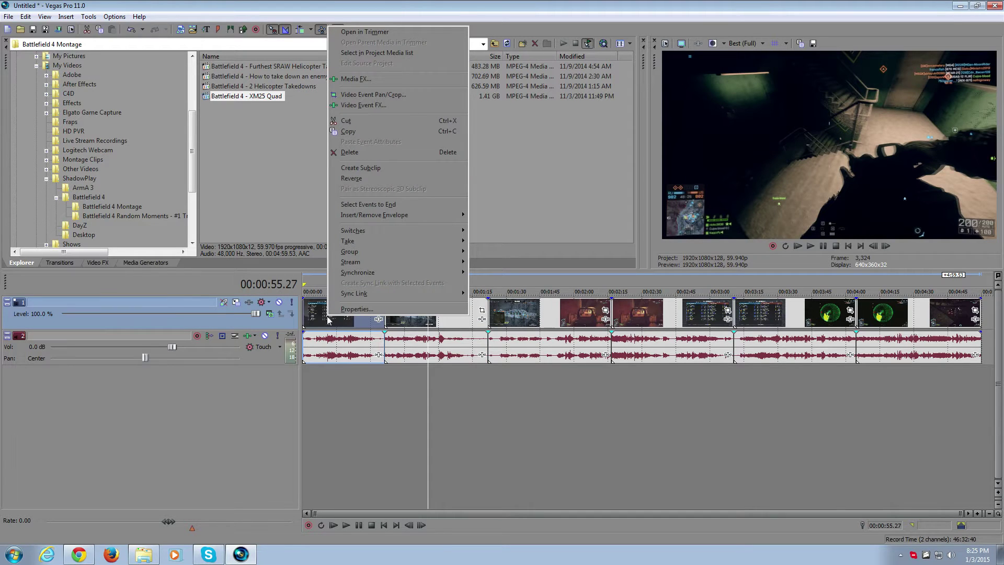
pyautogui.click(378, 205)
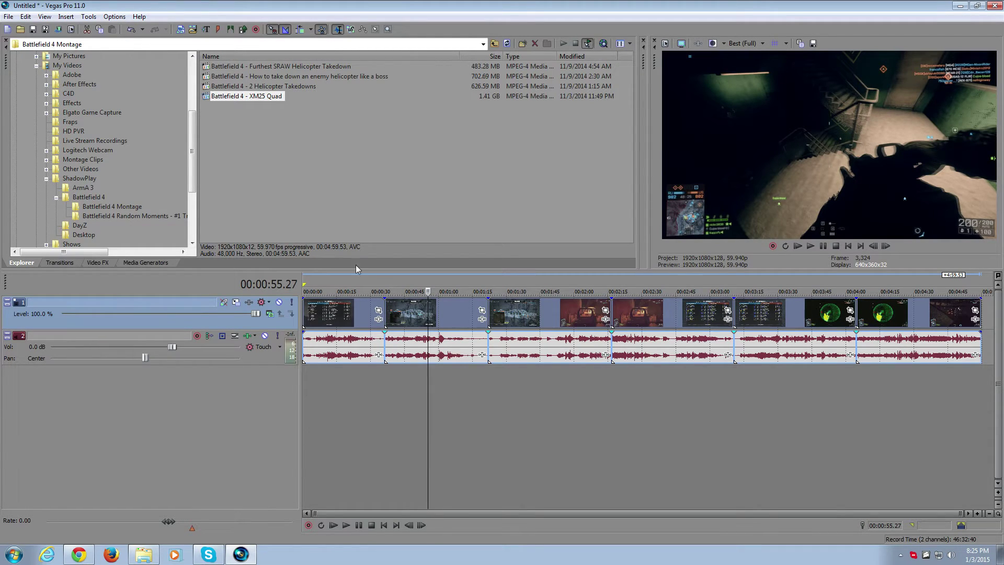
pyautogui.click(25, 16)
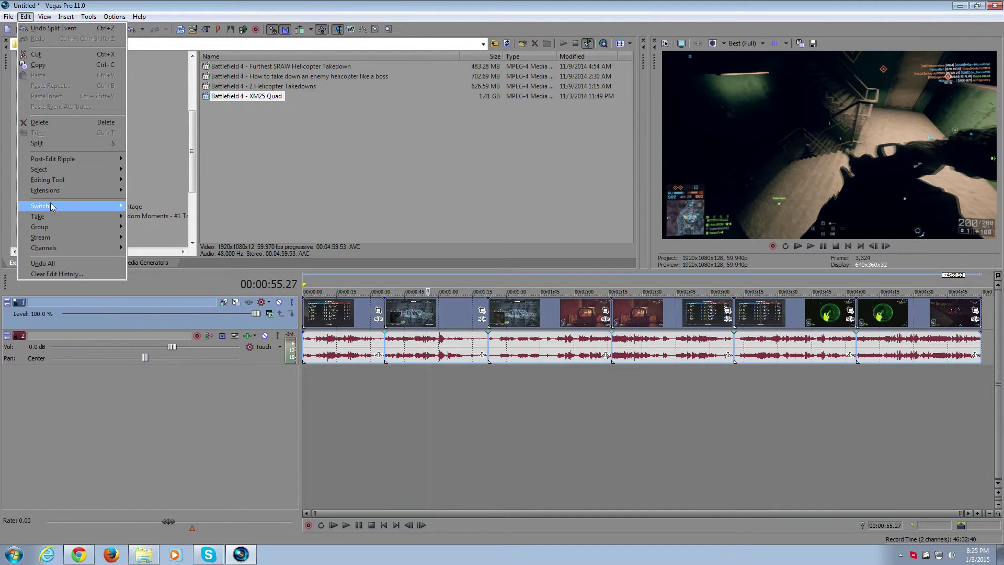
# Apply Disable Resample to all selected montage events via Edit > Switches.
pyautogui.moveTo(50, 202)
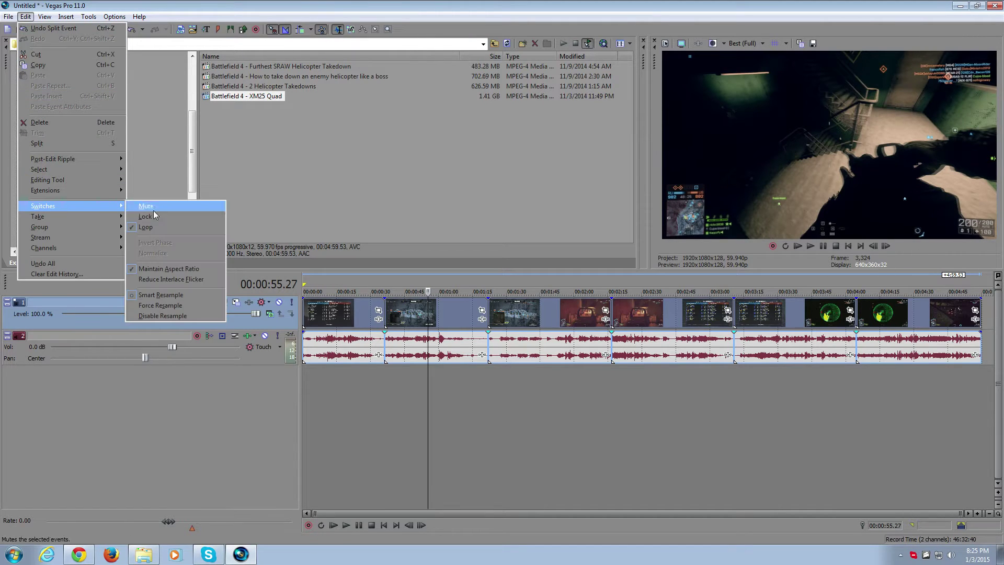
pyautogui.click(186, 314)
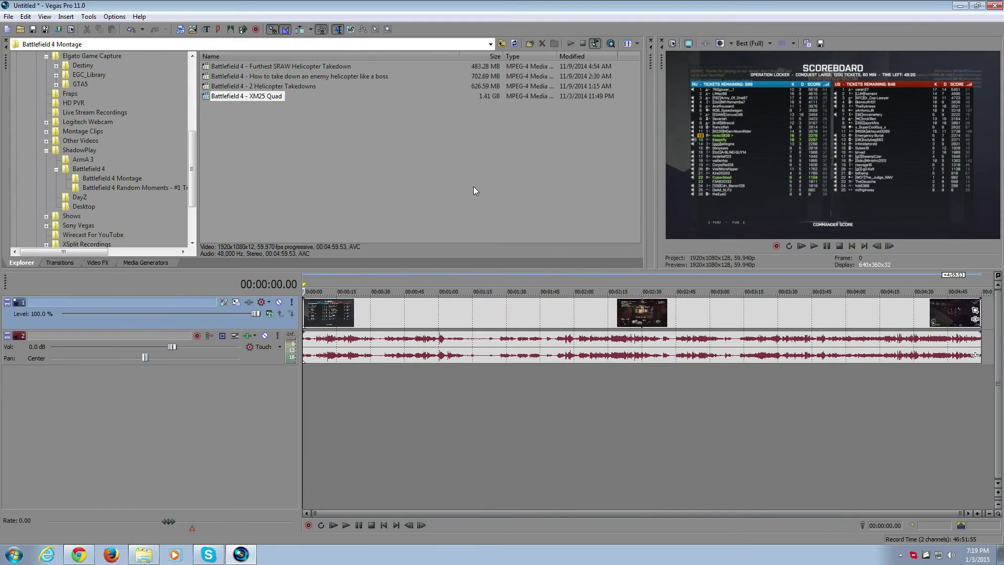
pyautogui.click(672, 46)
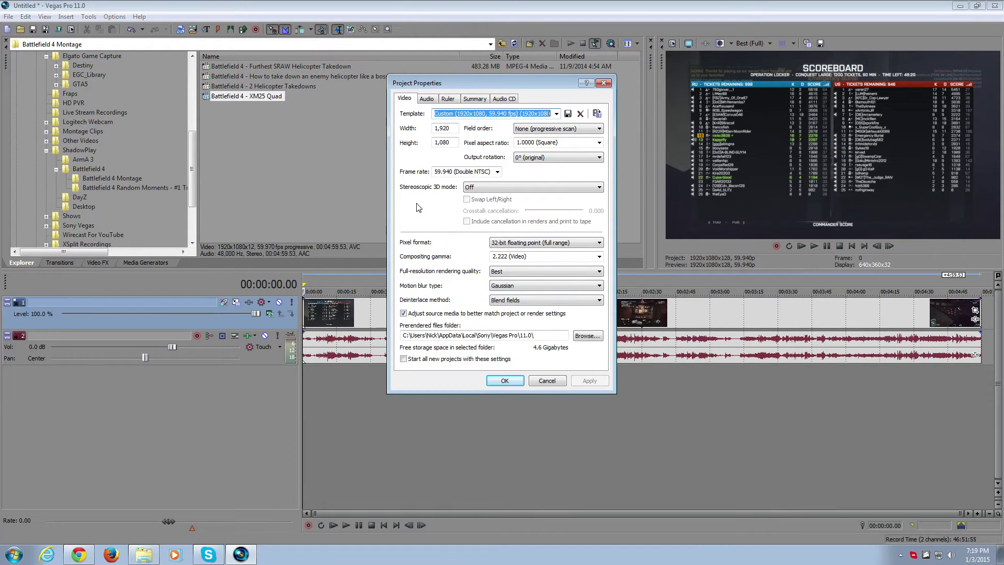
# Set the pixel format to 32-bit floating point (full range) and apply it.
pyautogui.click(505, 244)
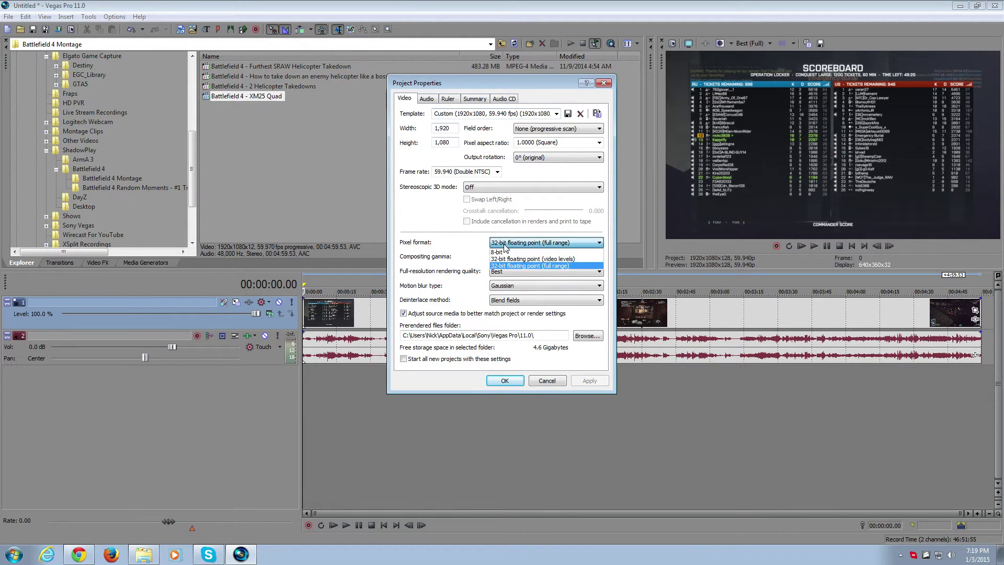
pyautogui.click(509, 252)
pyautogui.click(531, 243)
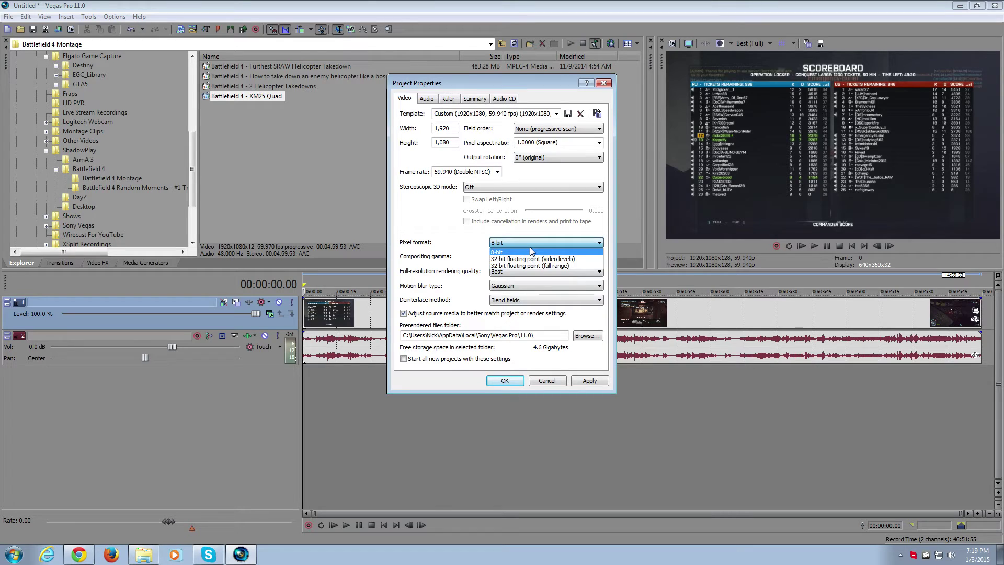
pyautogui.click(531, 251)
pyautogui.click(589, 381)
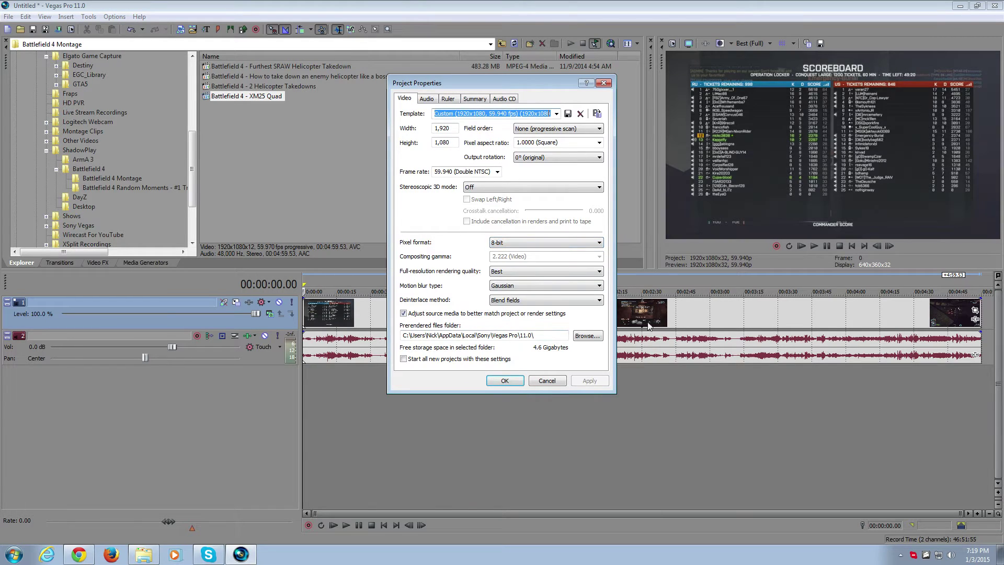
pyautogui.click(526, 190)
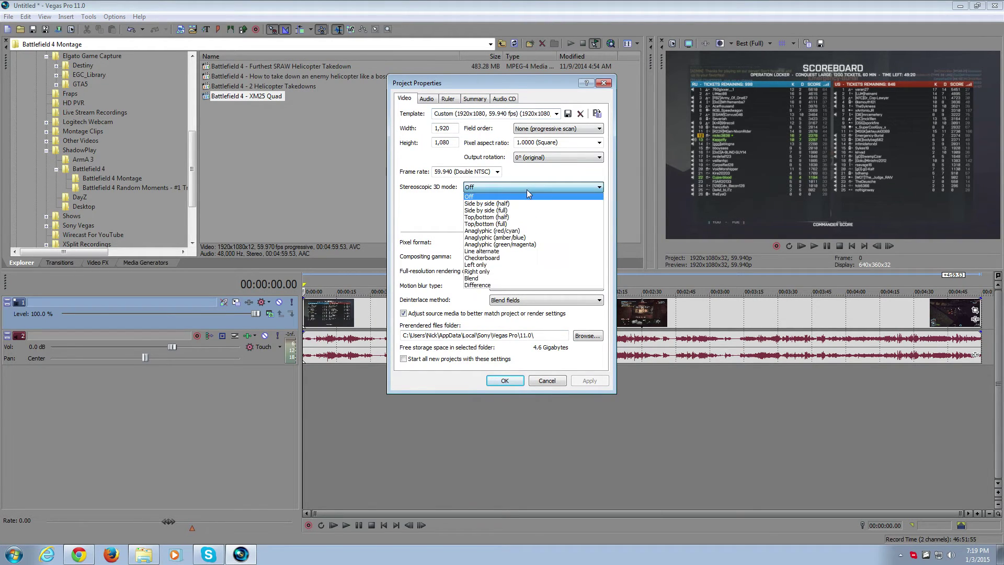
pyautogui.click(526, 189)
pyautogui.click(513, 245)
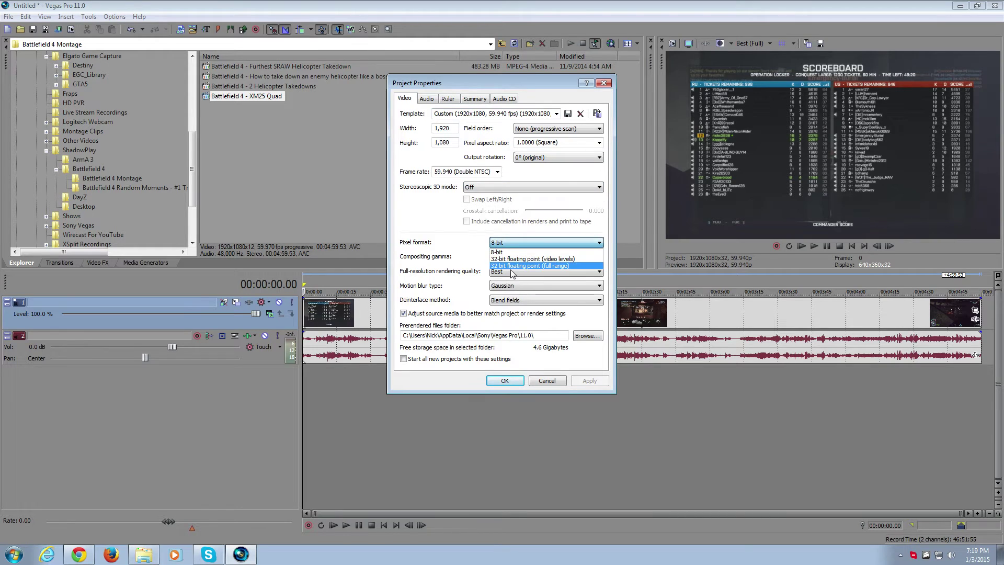
pyautogui.click(518, 265)
pyautogui.click(583, 381)
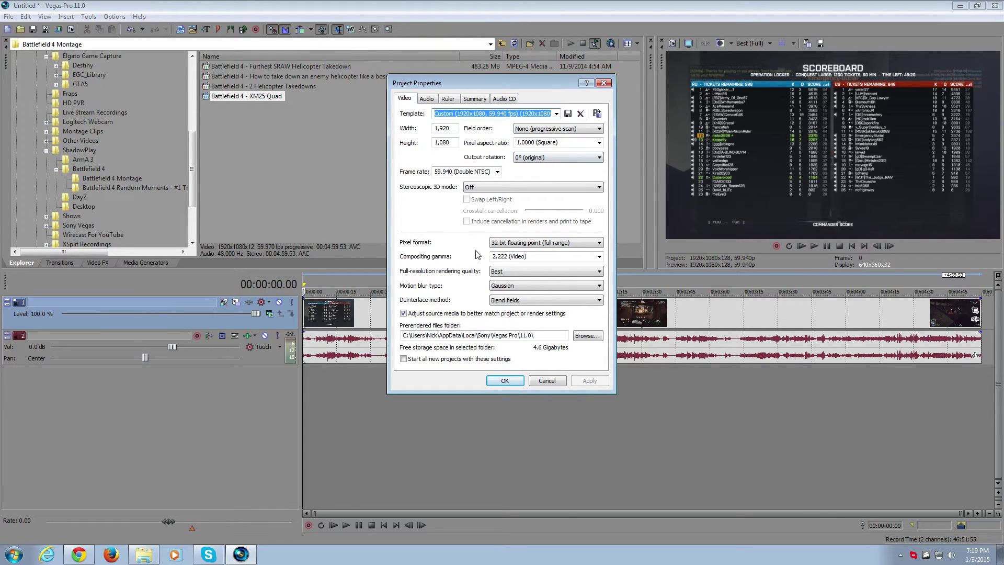
# Keep field order progressive, square pixel aspect ratio and the original output rotation.
pyautogui.click(565, 131)
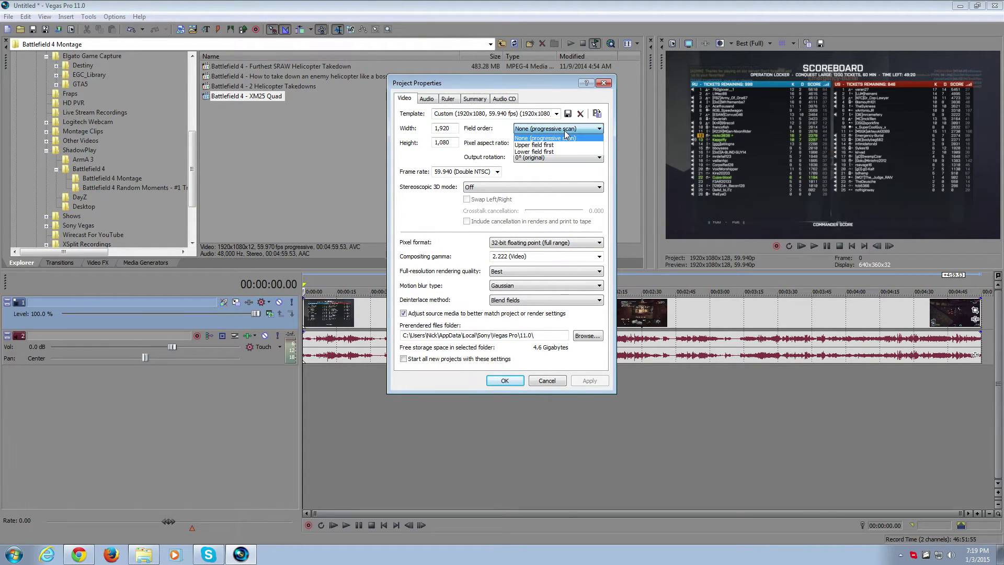
pyautogui.click(565, 131)
pyautogui.click(566, 131)
pyautogui.click(582, 130)
pyautogui.click(582, 129)
pyautogui.click(581, 130)
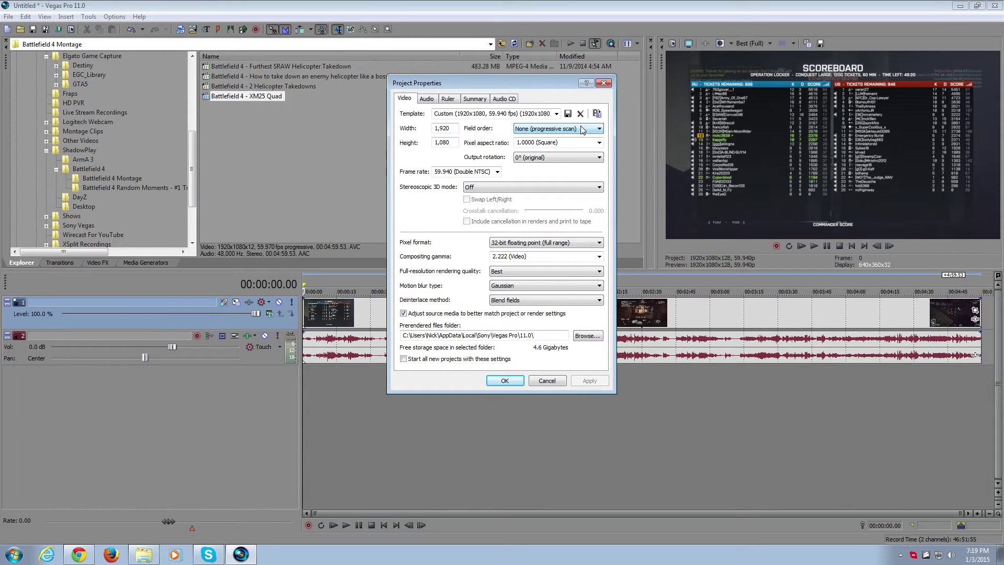
pyautogui.click(599, 142)
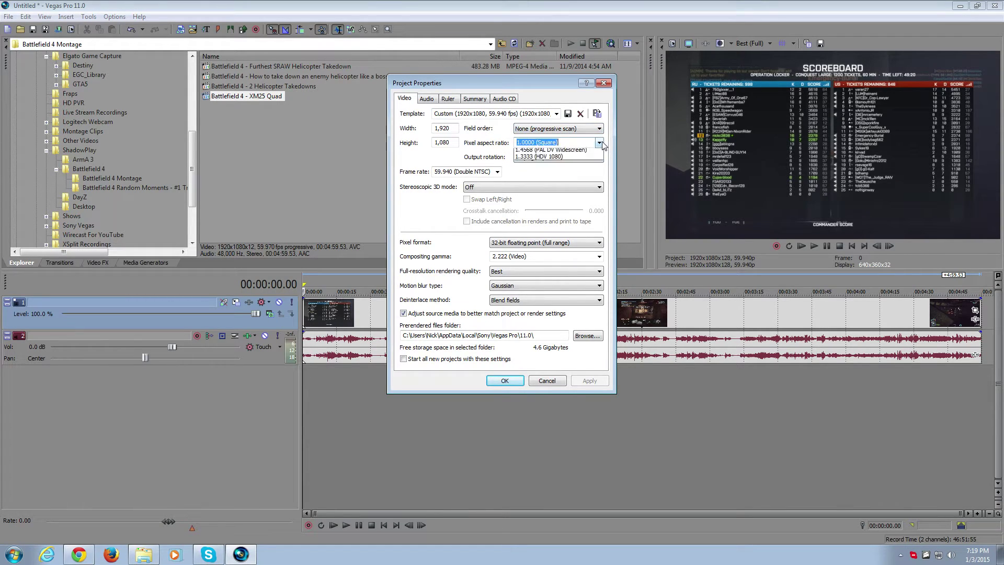
pyautogui.click(599, 142)
pyautogui.click(587, 162)
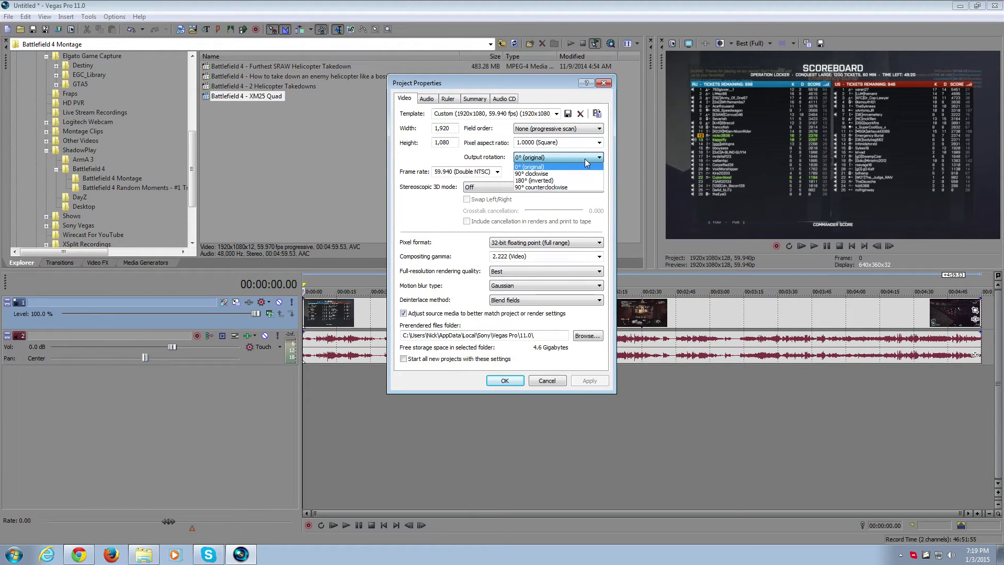
pyautogui.click(585, 160)
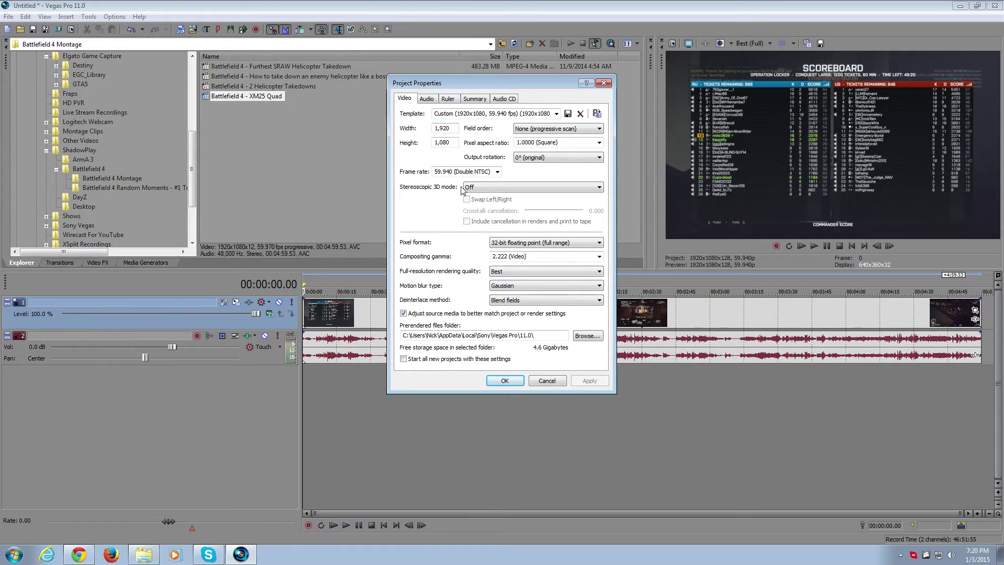
# Leave the frame rate at 59.940 (Double NTSC) and close Project Properties.
pyautogui.click(497, 172)
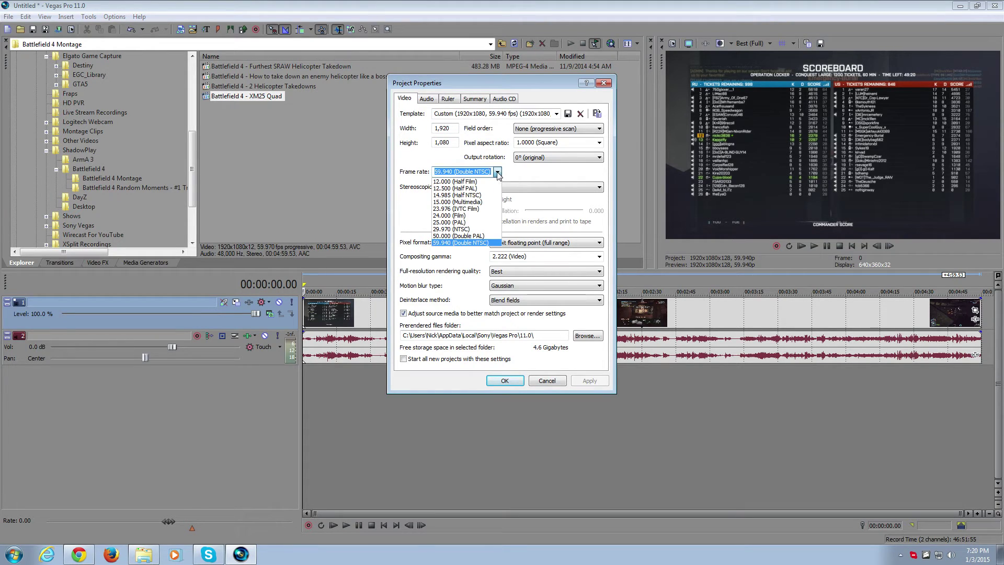
pyautogui.click(497, 172)
pyautogui.click(497, 172)
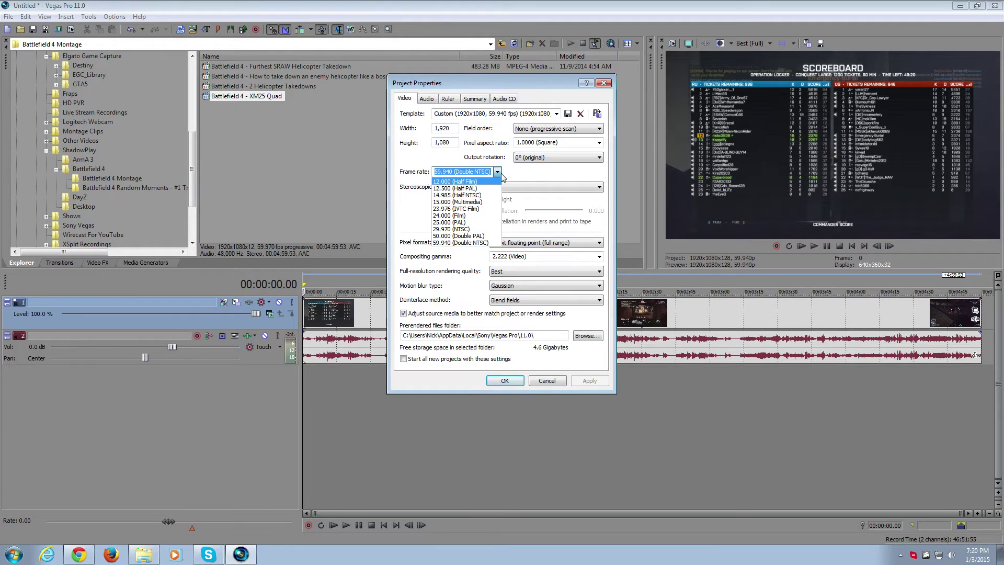
pyautogui.click(502, 175)
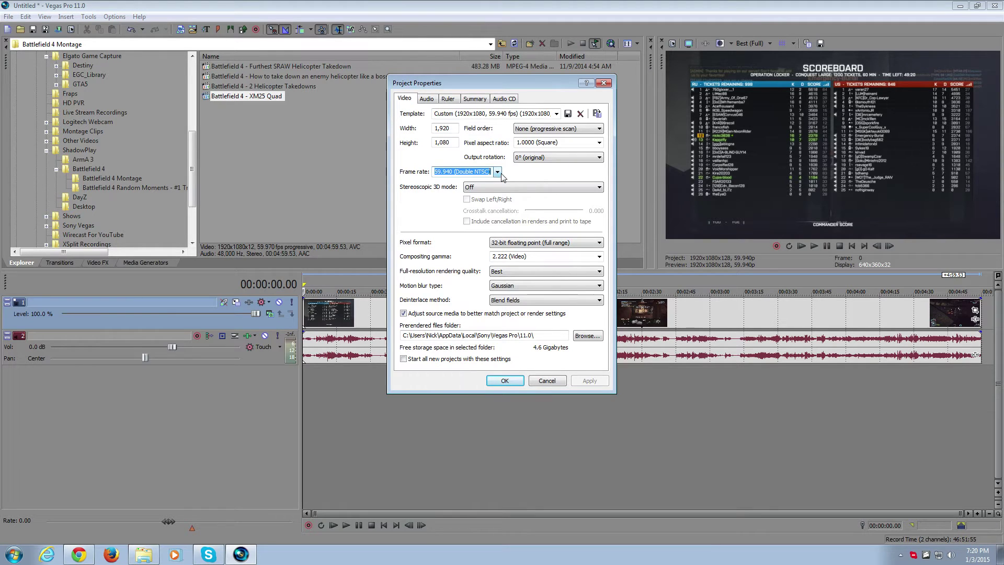
pyautogui.click(542, 382)
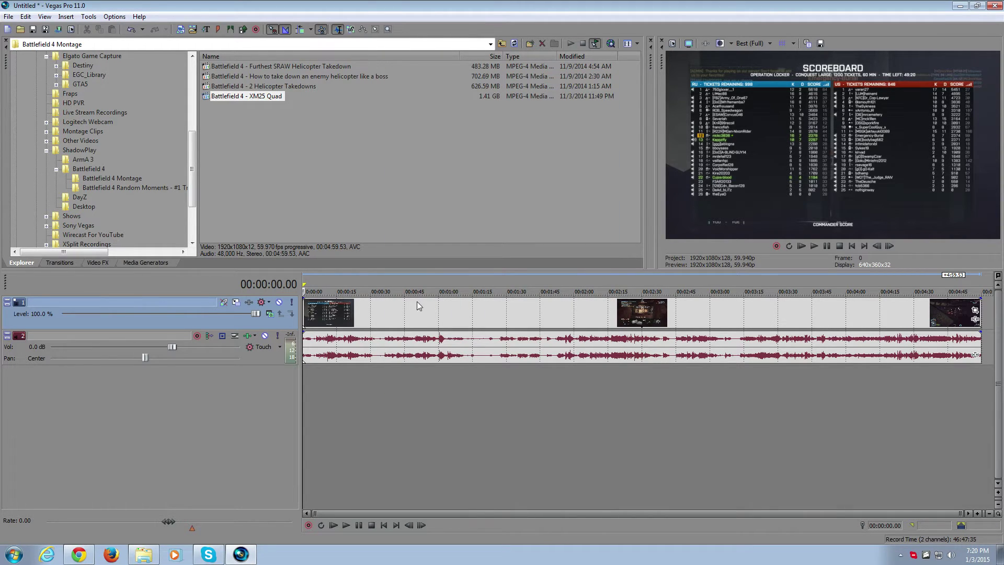
# Show the Destiny game capture folder, preview its newest recording, and play then stop the timeline.
pyautogui.click(82, 66)
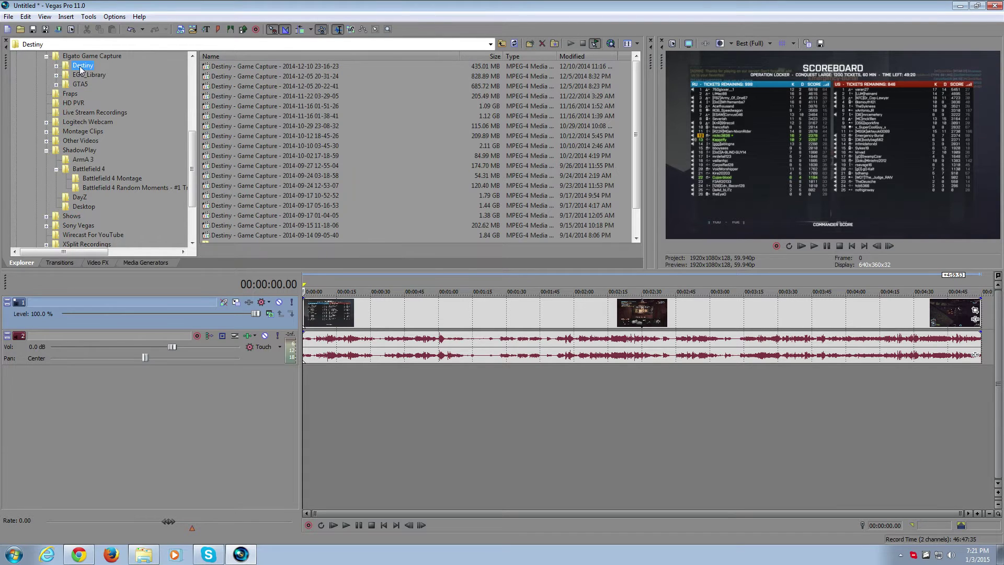
pyautogui.click(263, 66)
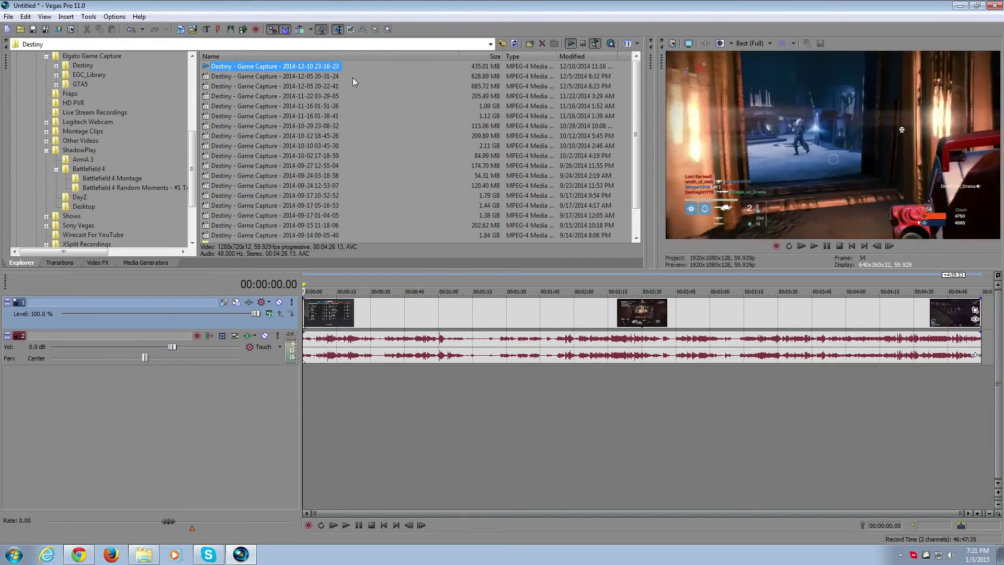
pyautogui.click(393, 110)
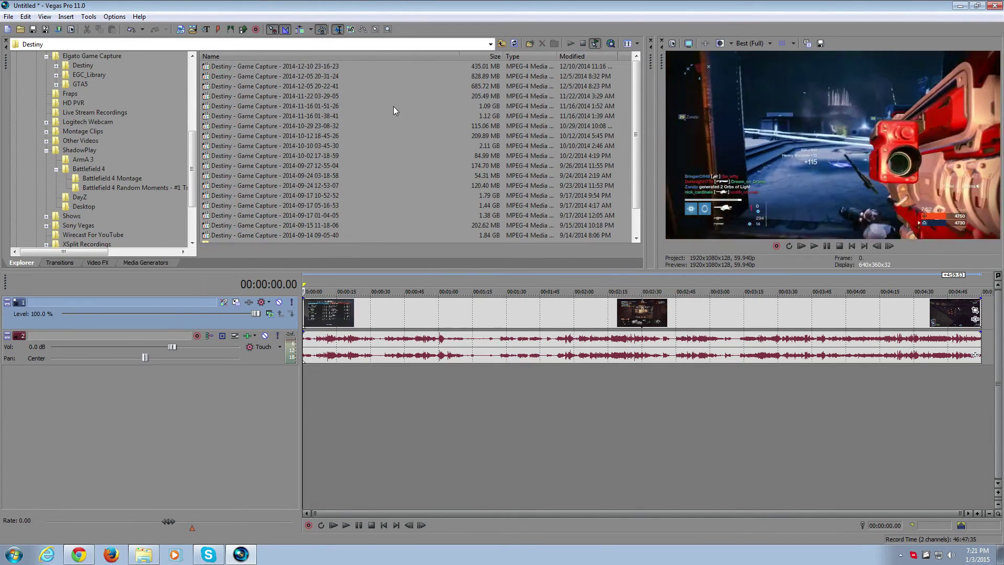
pyautogui.click(313, 63)
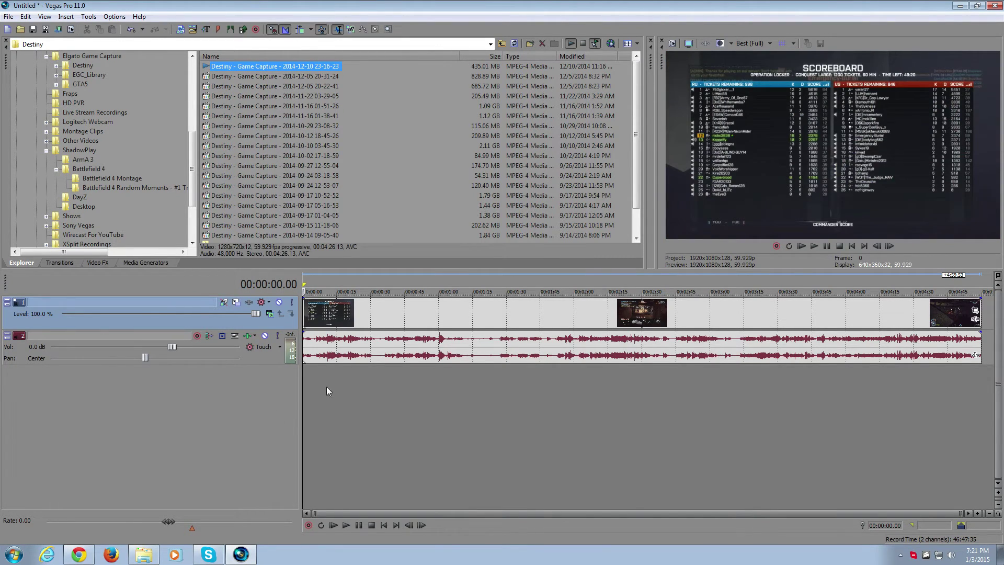
pyautogui.click(827, 250)
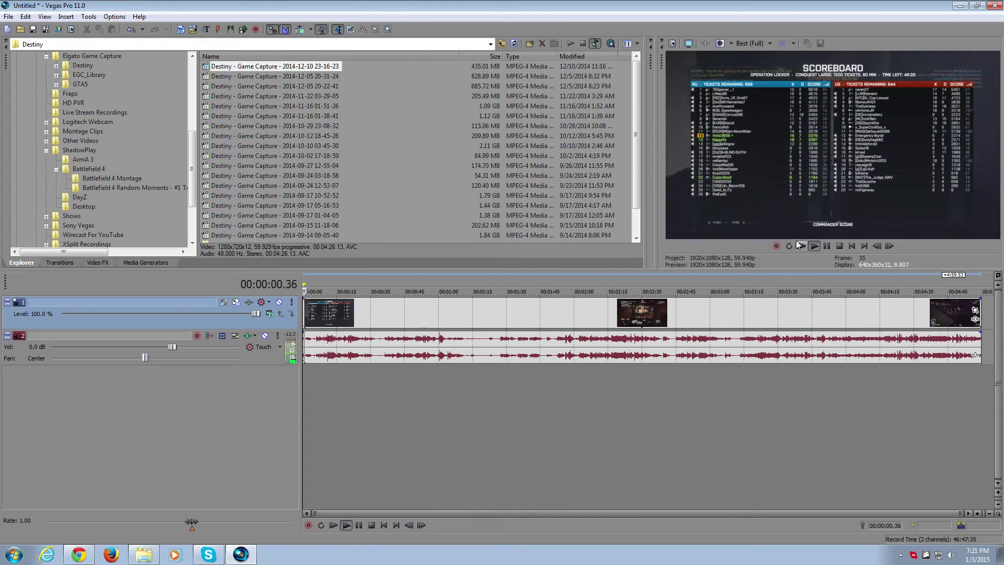
pyautogui.click(826, 245)
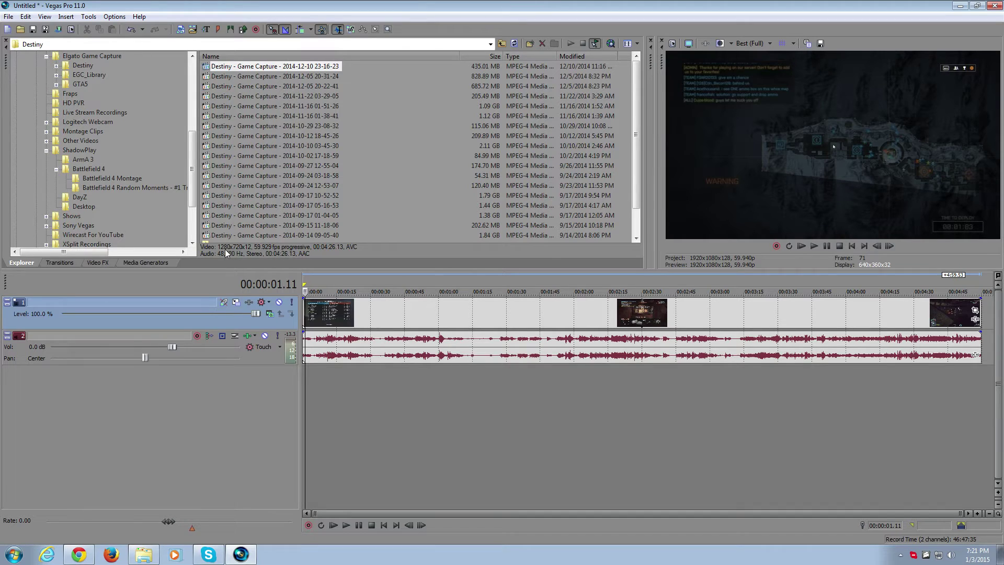
pyautogui.click(318, 304)
# Delete all Battlefield clips and drag the newest Destiny capture onto the timeline.
pyautogui.press('Delete')
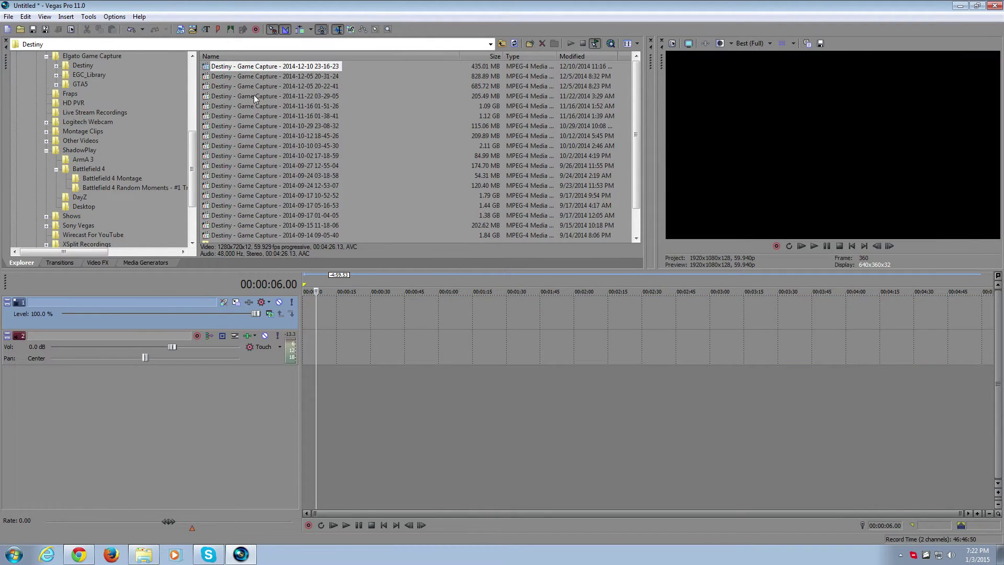
pyautogui.moveTo(261, 66); pyautogui.dragTo(305, 313)
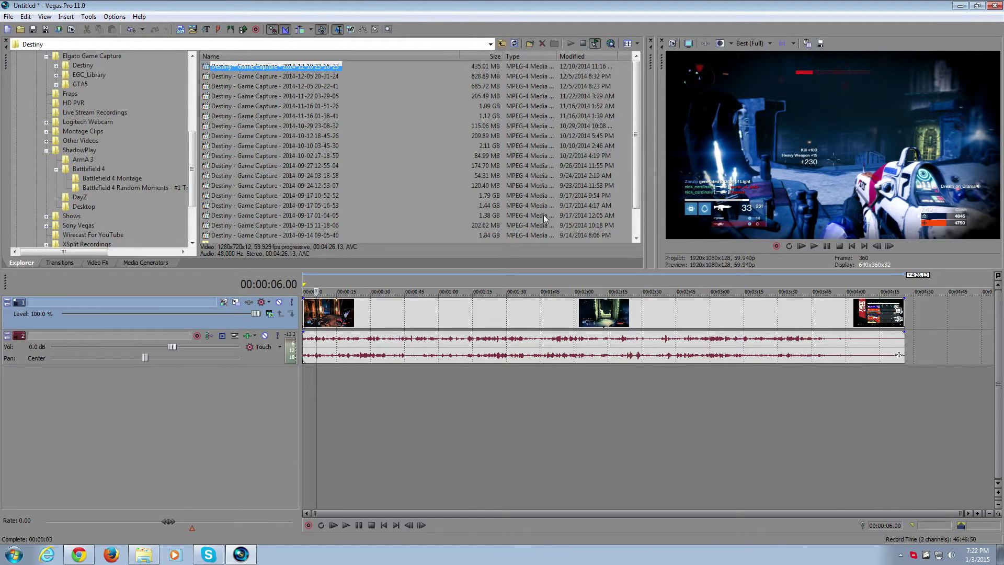
pyautogui.click(673, 43)
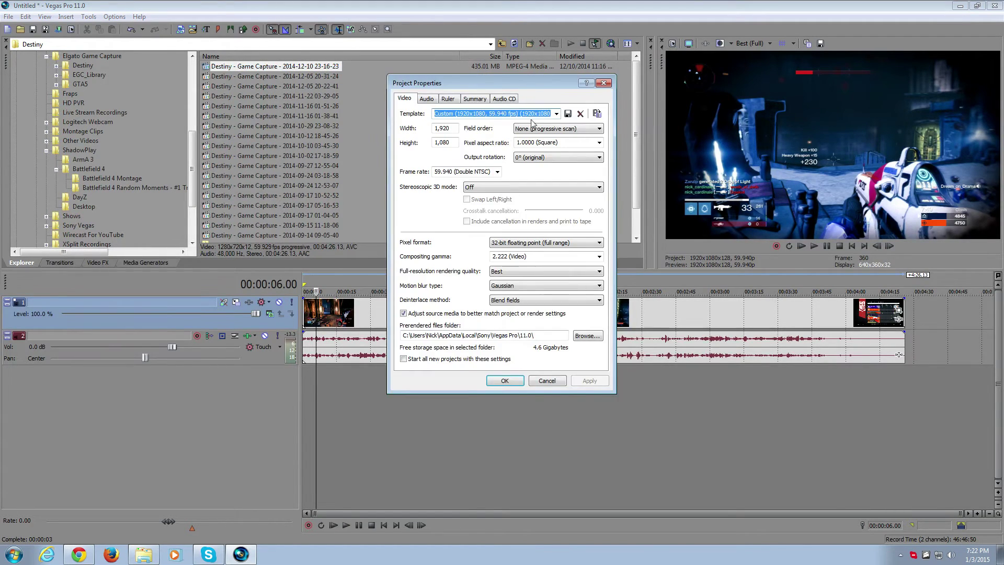
# Set the project to width 1280, height 720, and 29.970 (NTSC) frame rate.
pyautogui.click(451, 145)
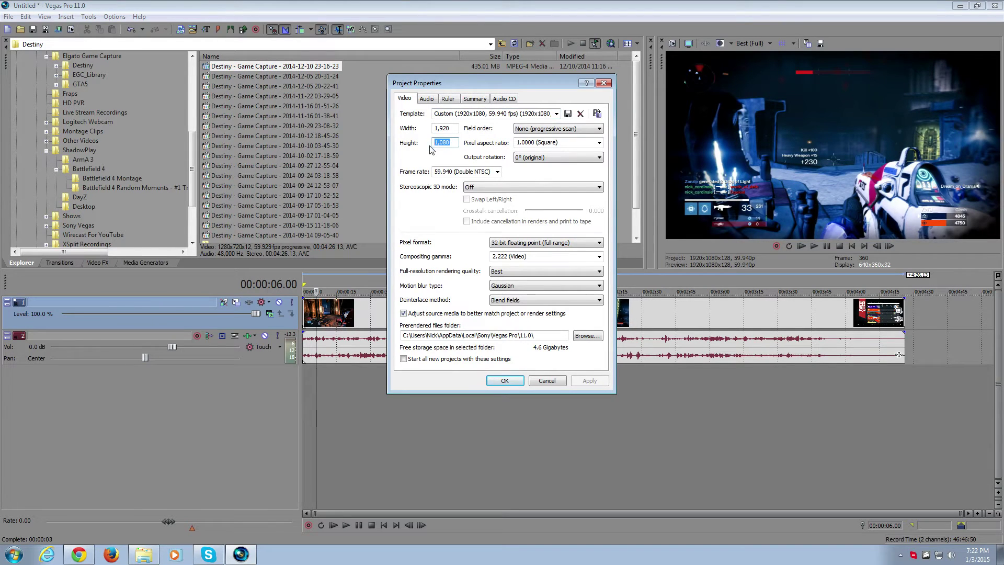
pyautogui.write('720')
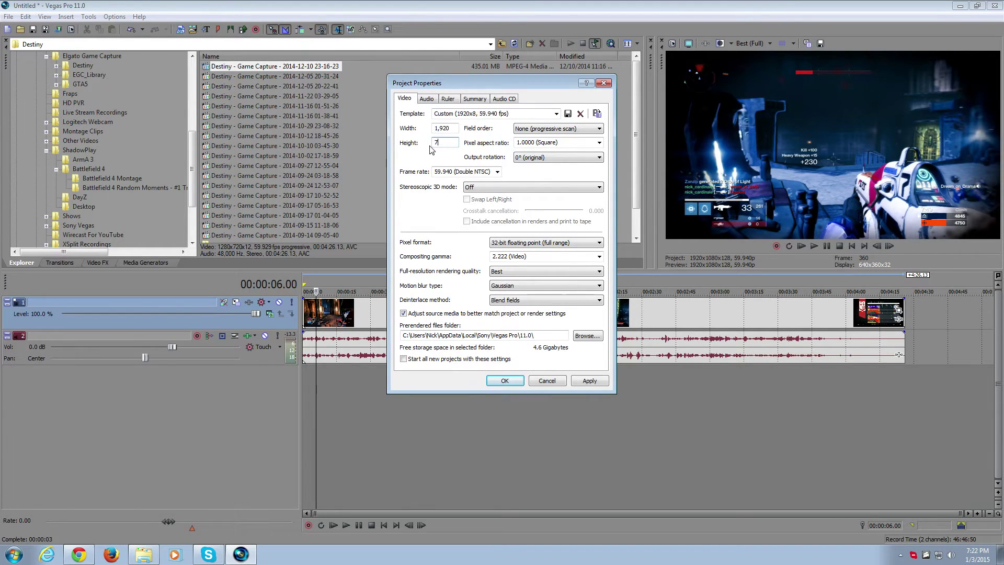
pyautogui.click(448, 129)
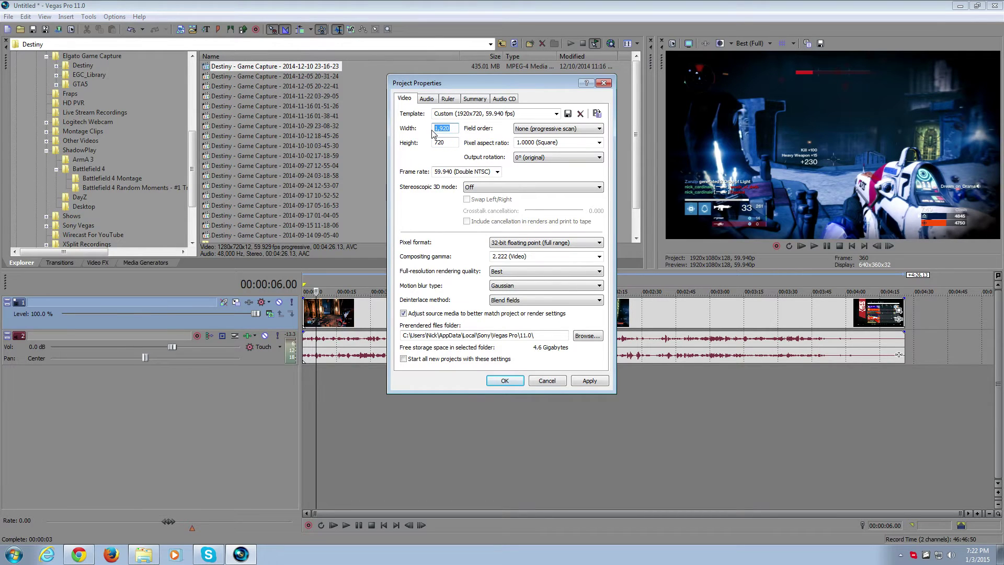
pyautogui.write('1280')
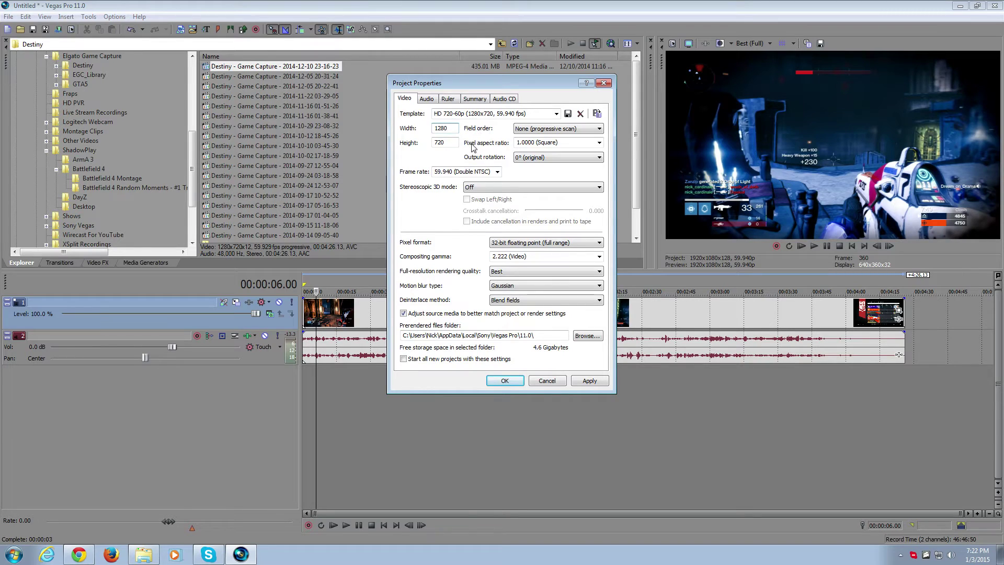
pyautogui.click(497, 171)
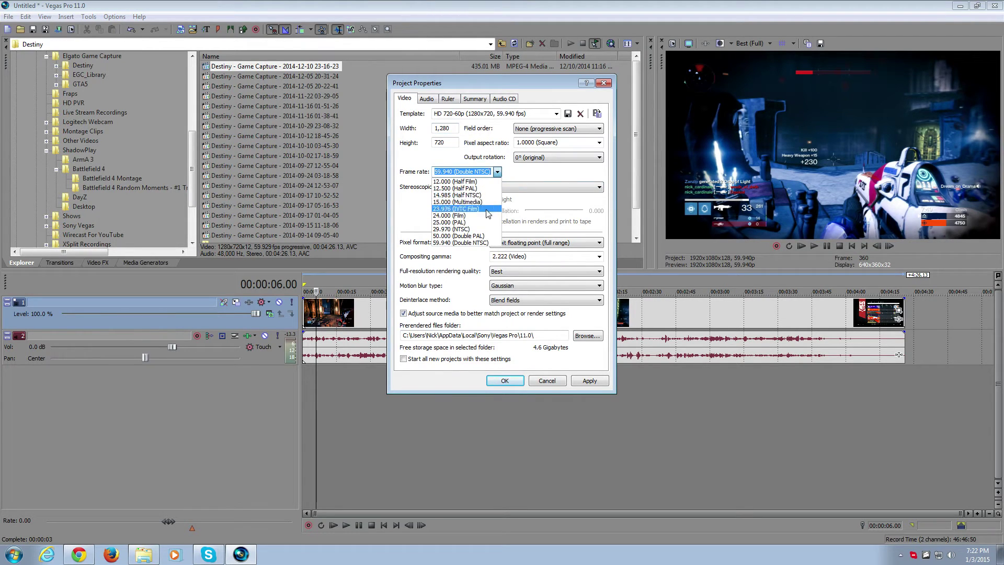
pyautogui.click(487, 228)
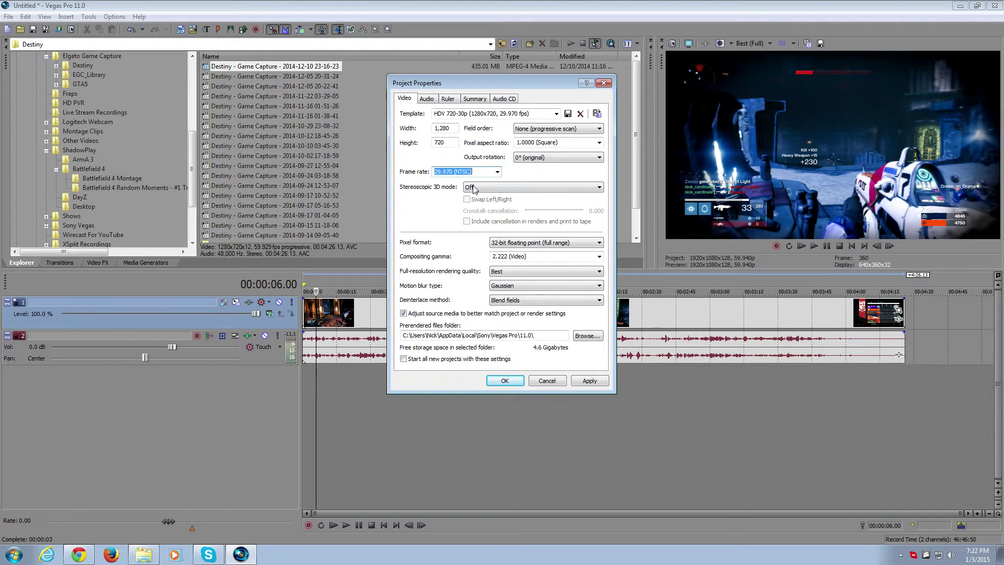
pyautogui.click(556, 114)
# Type 'YouTube HD 60fps' and try the HDV 720-30p project template.
pyautogui.click(557, 114)
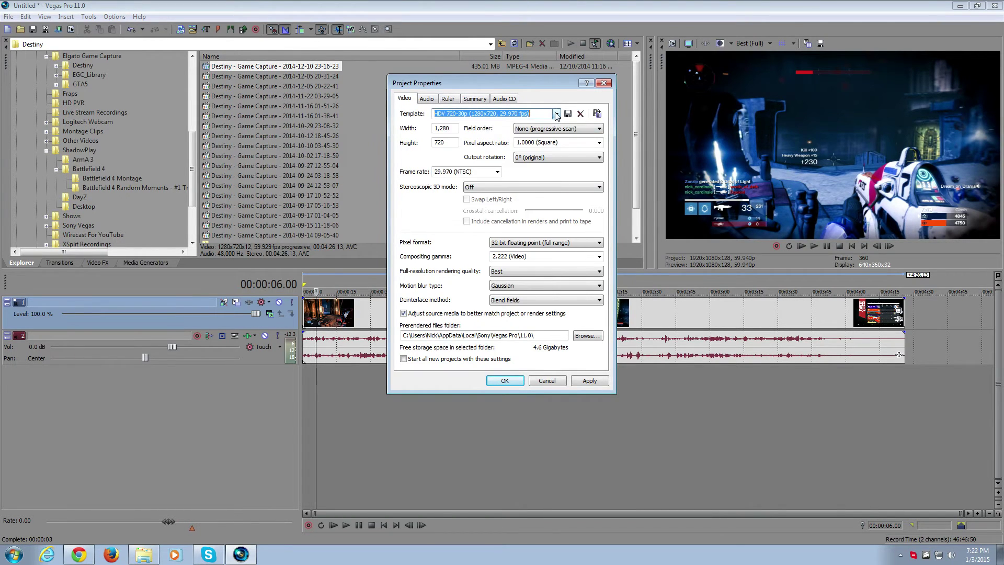
pyautogui.write('Y')
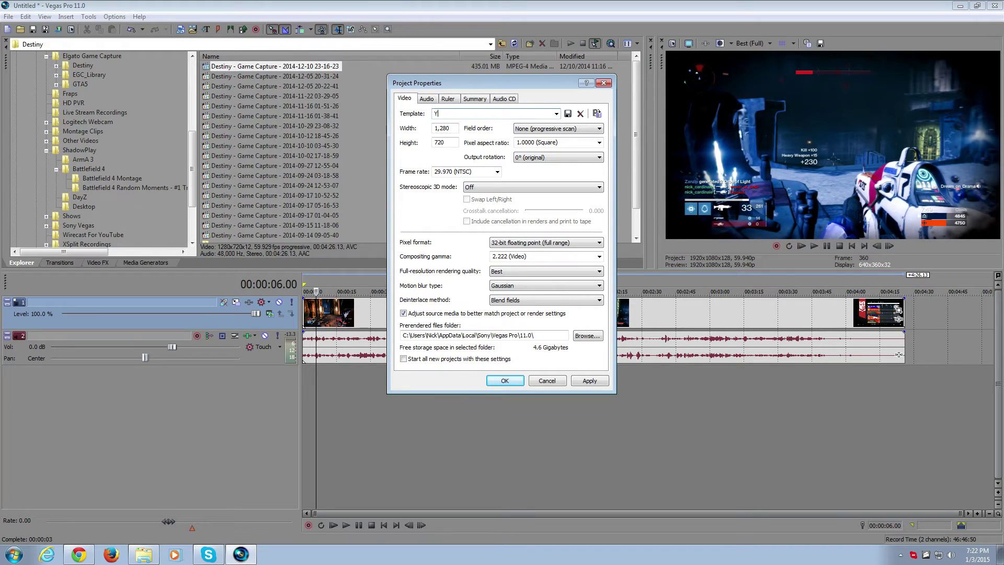
pyautogui.write('ouTube HD 60fps 720')
pyautogui.click(556, 114)
pyautogui.scroll(-1, 569, 258)
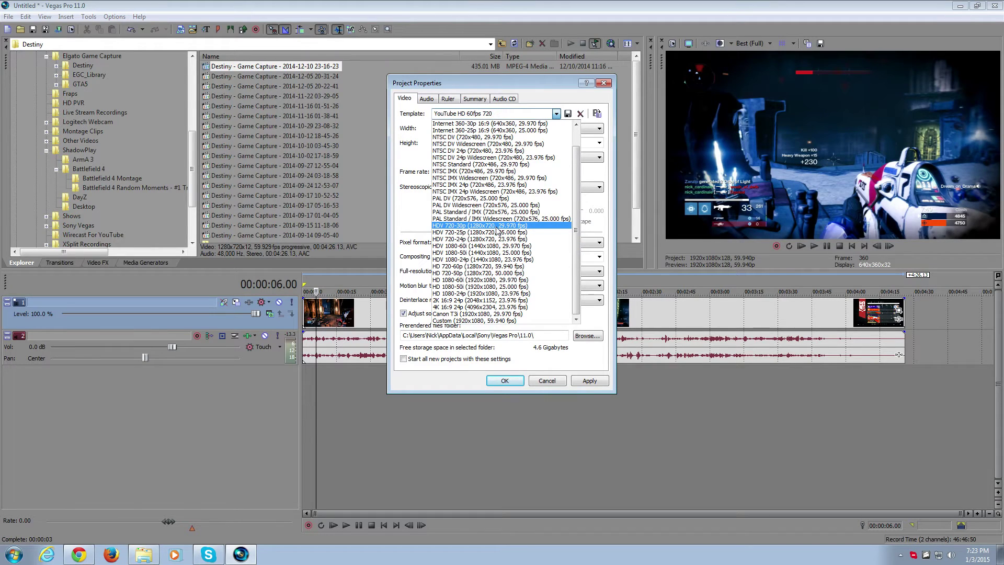
pyautogui.click(497, 230)
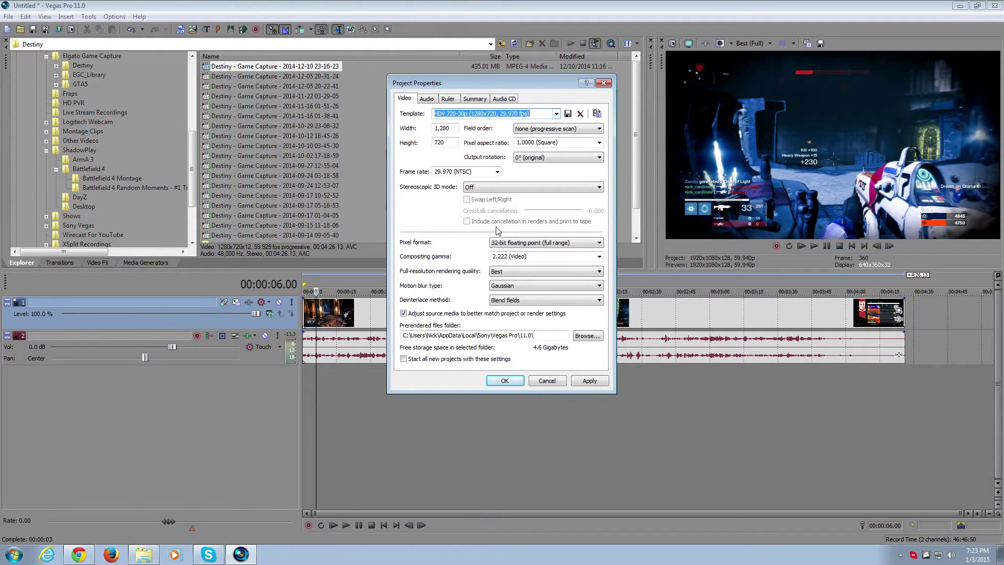
pyautogui.click(556, 113)
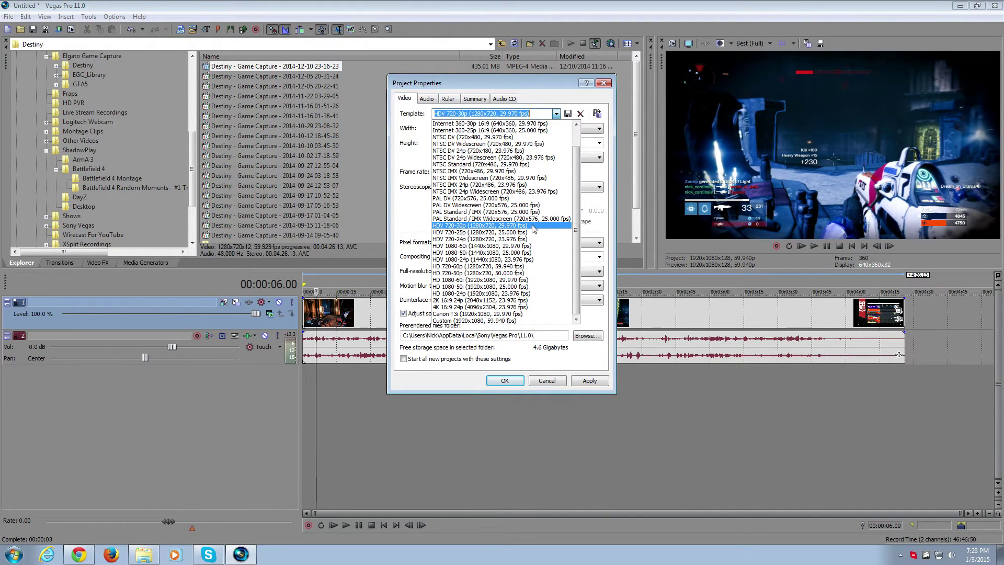
pyautogui.click(533, 229)
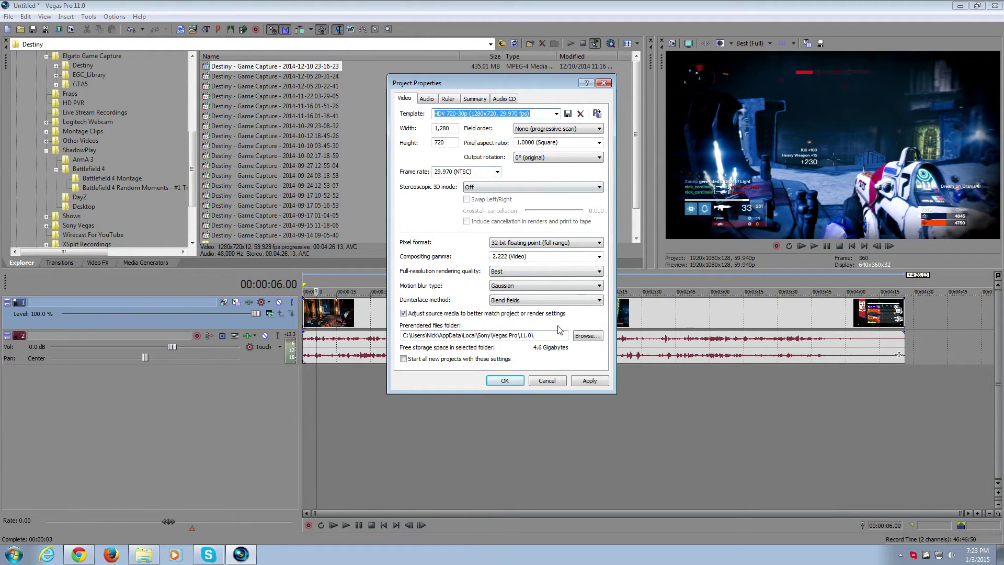
# Choose the custom 1920x1080, 59.940 fps template, make it the default for new projects, and close.
pyautogui.click(556, 114)
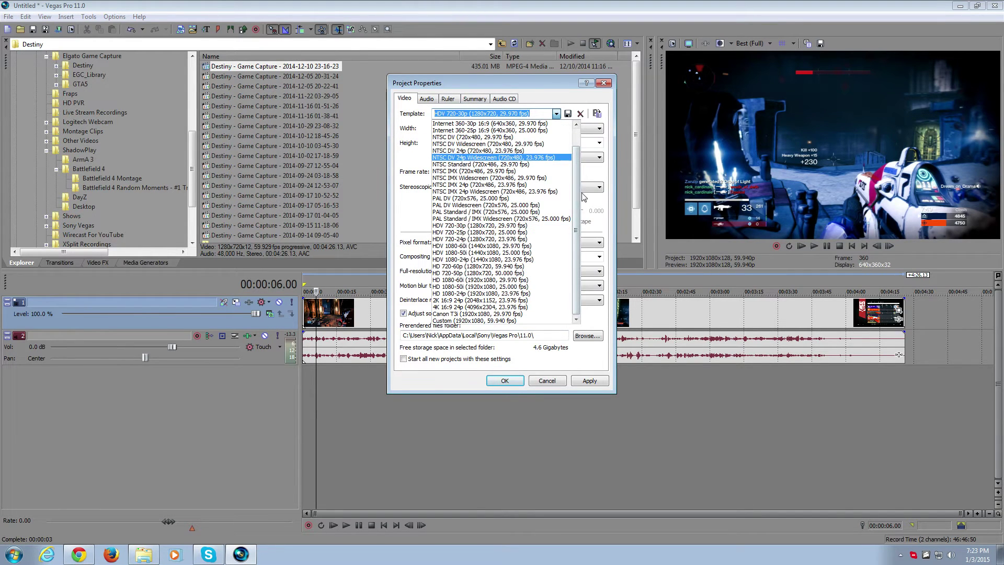
pyautogui.click(512, 320)
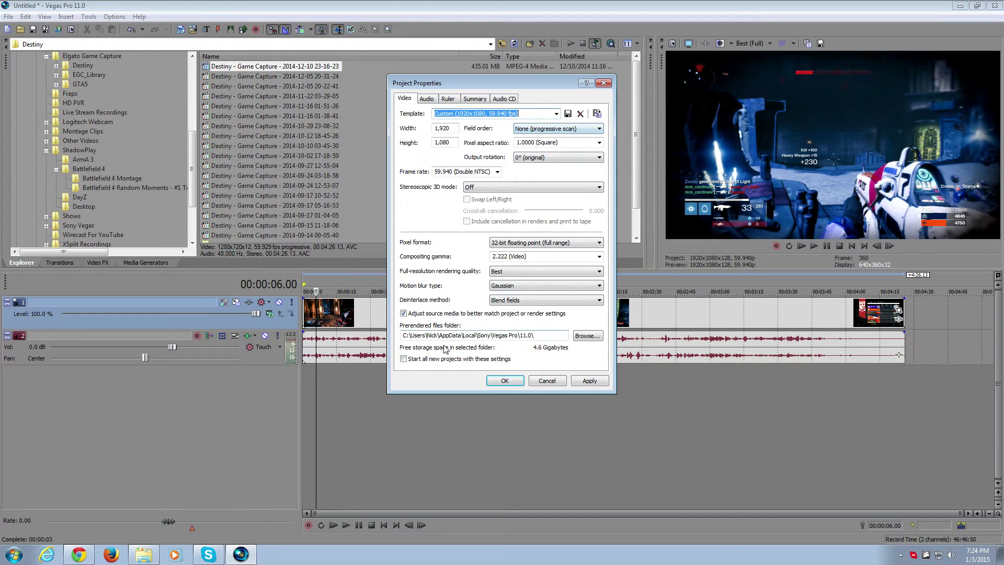
pyautogui.click(403, 358)
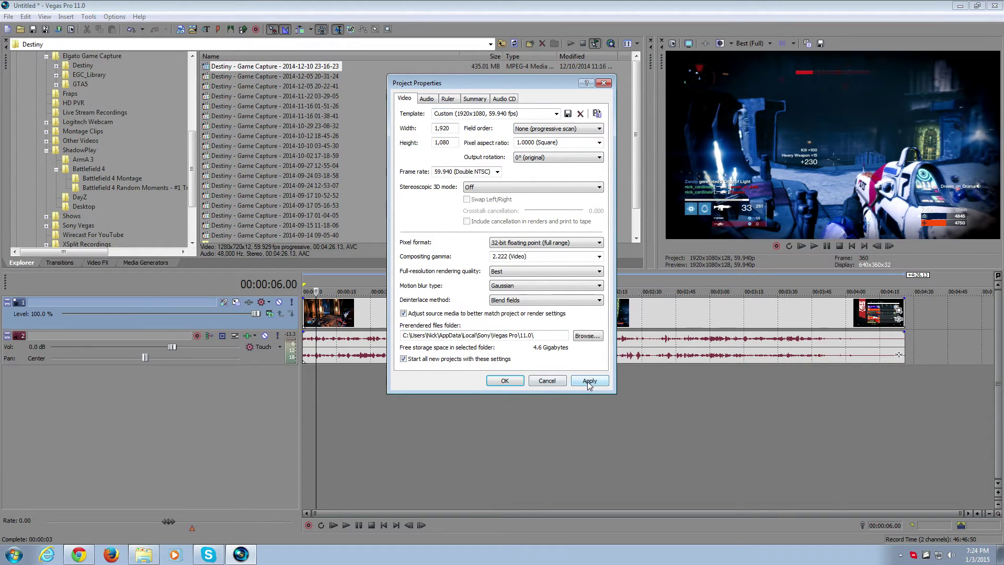
pyautogui.click(604, 84)
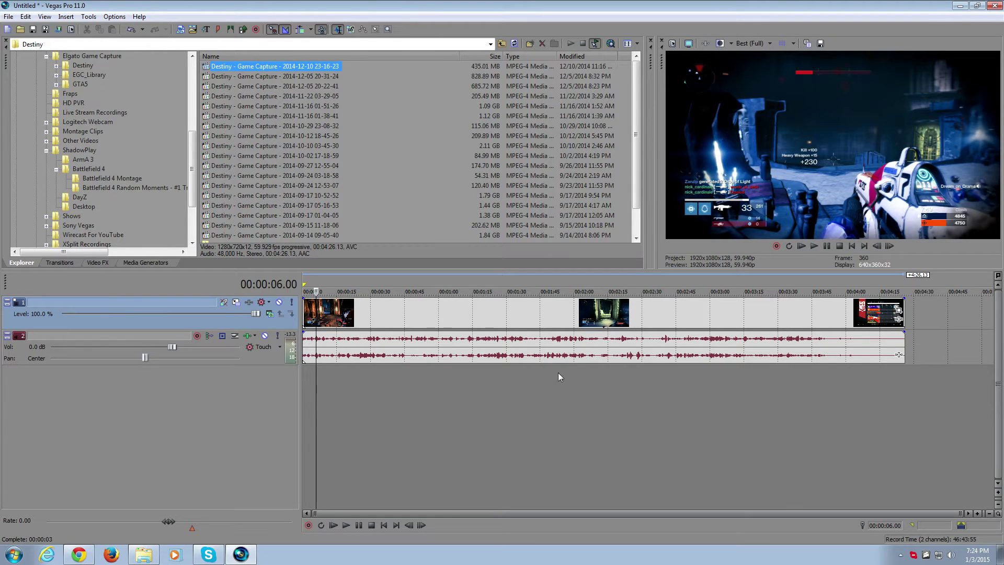
# Briefly play the timeline, then apply the HDV 720-30p template (1280x720, 29.970 fps) to the project.
pyautogui.press('space')
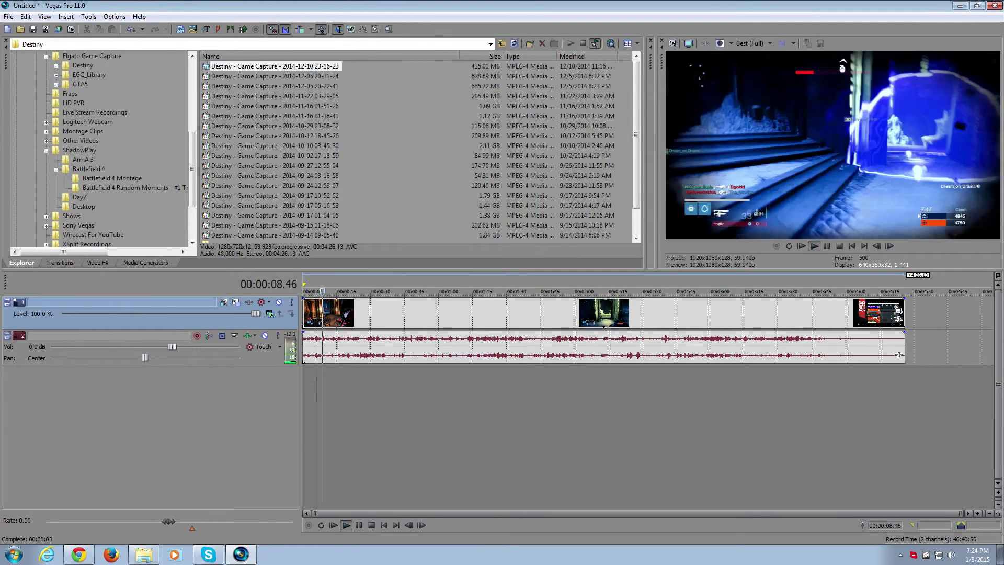
pyautogui.press('space')
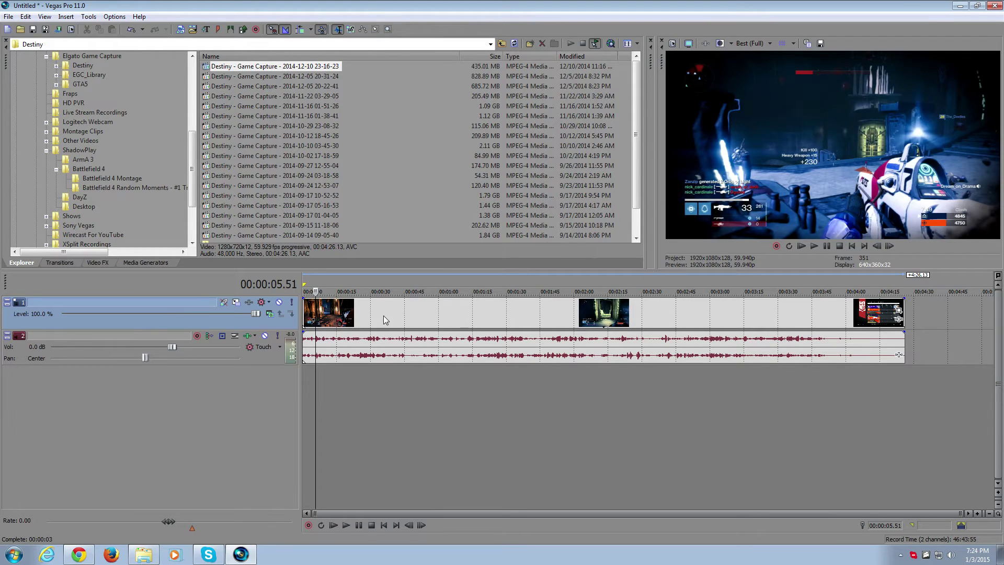
pyautogui.click(671, 44)
pyautogui.click(557, 113)
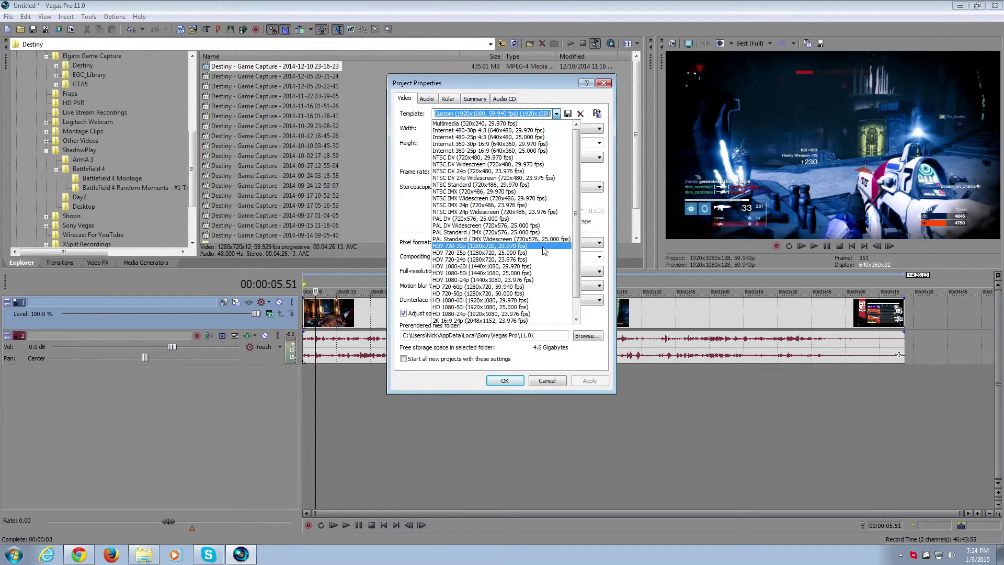
pyautogui.click(544, 246)
pyautogui.click(579, 384)
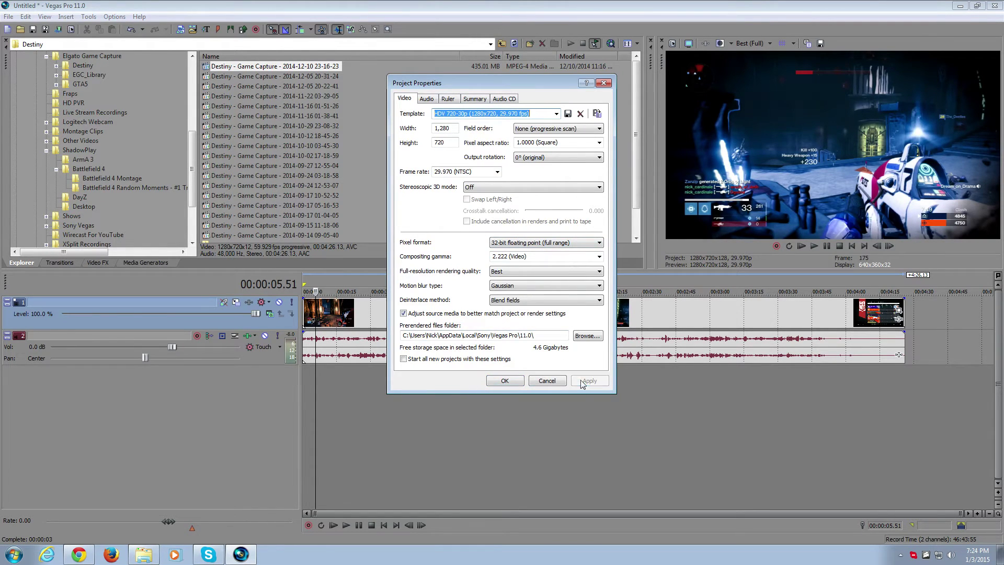
pyautogui.click(505, 381)
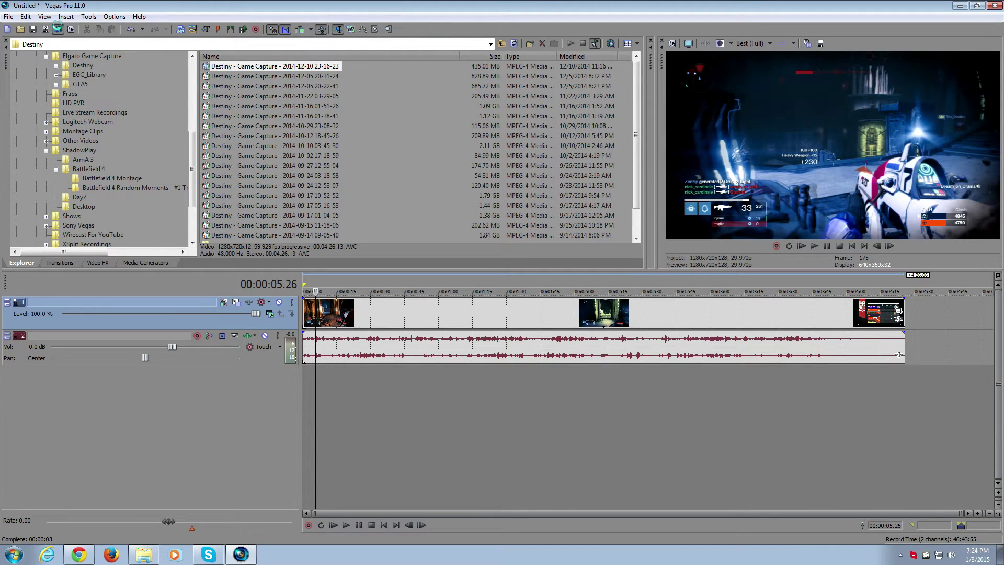
# In Render As, browse all formats, return to favourites only, and customise Internet HD 720p 30fps.
pyautogui.click(57, 28)
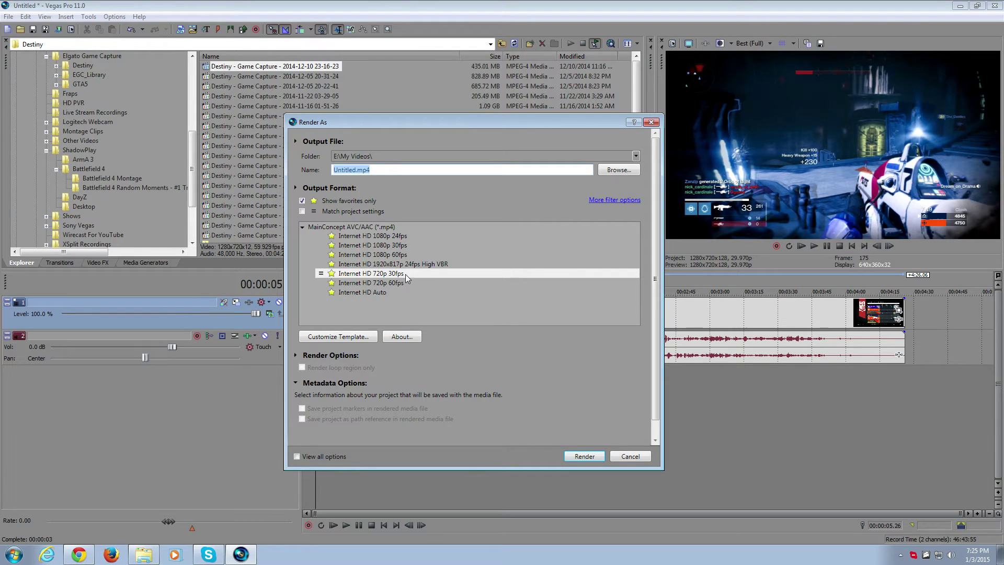
pyautogui.click(302, 201)
pyautogui.scroll(-2, 638, 243)
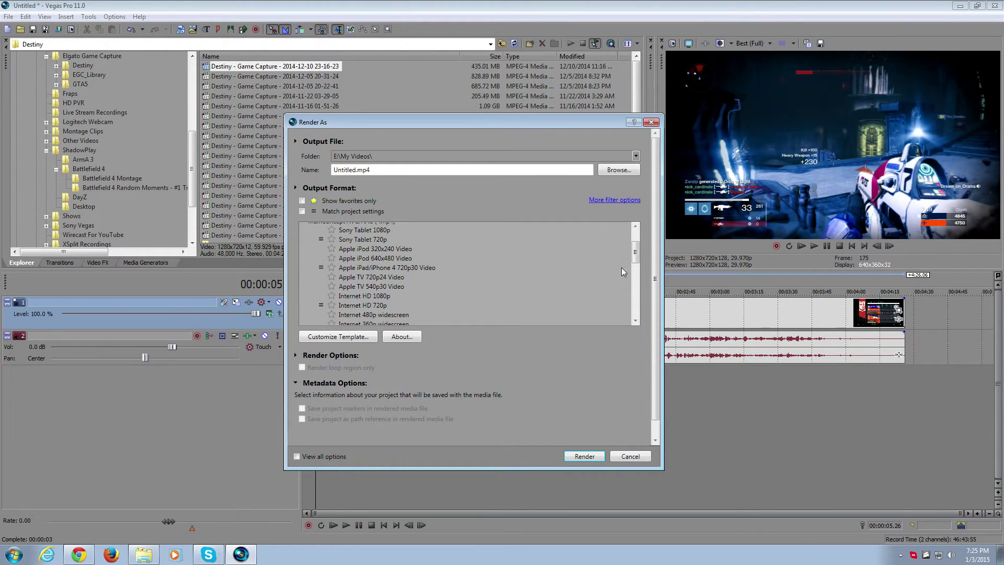
pyautogui.moveTo(636, 249)
pyautogui.mouseDown()
pyautogui.moveTo(634, 285)
pyautogui.moveTo(644, 252)
pyautogui.mouseUp()
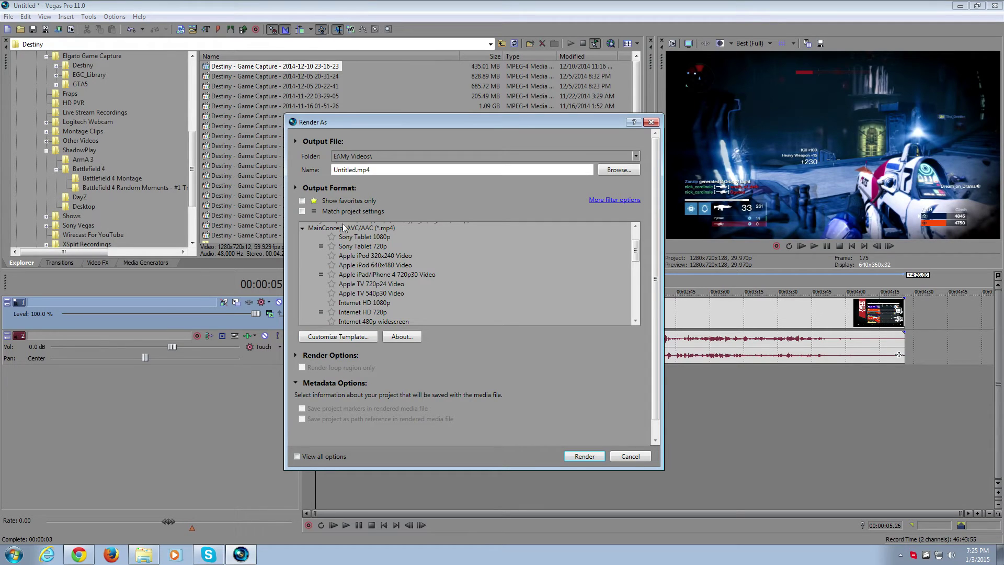
pyautogui.click(303, 201)
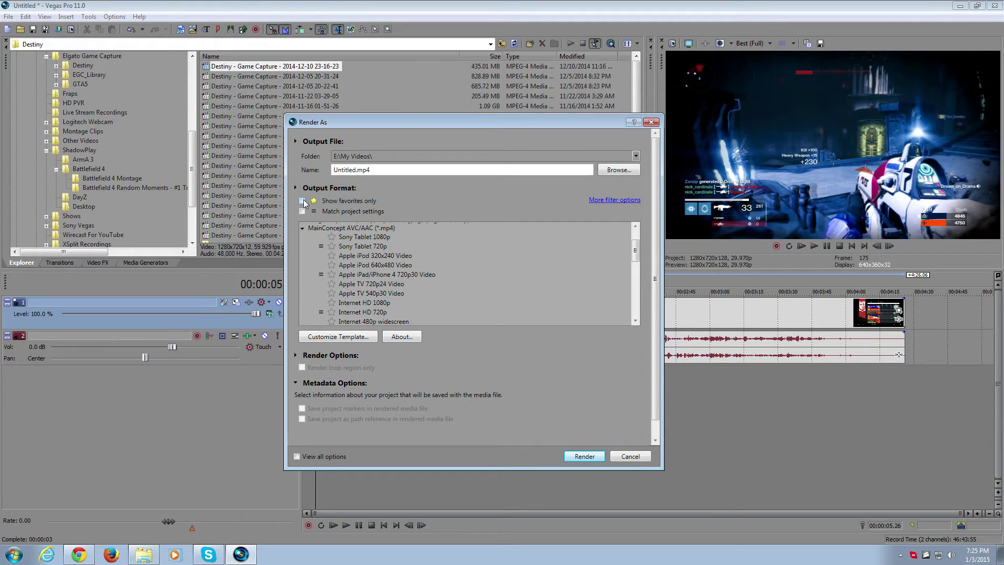
pyautogui.click(334, 336)
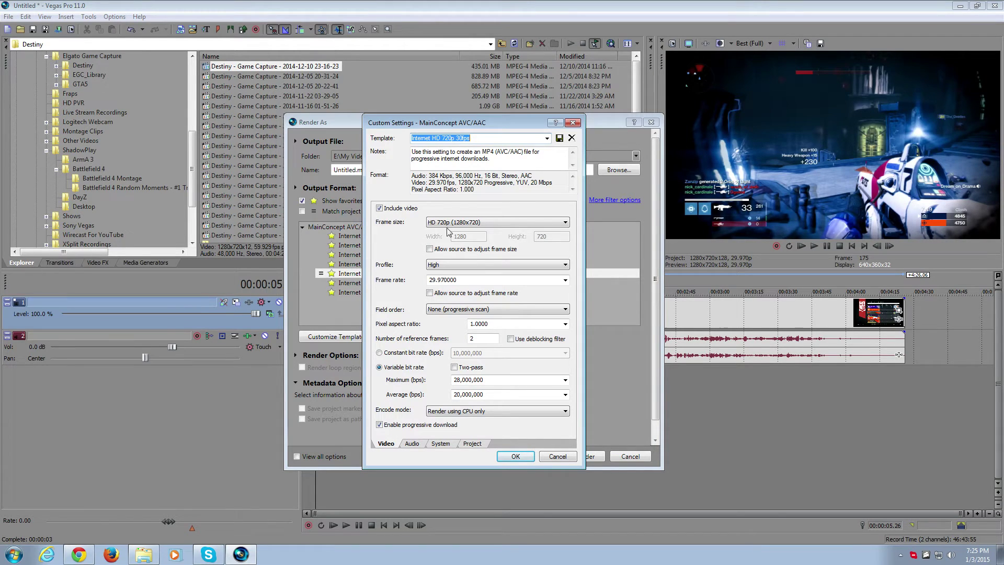
pyautogui.click(487, 222)
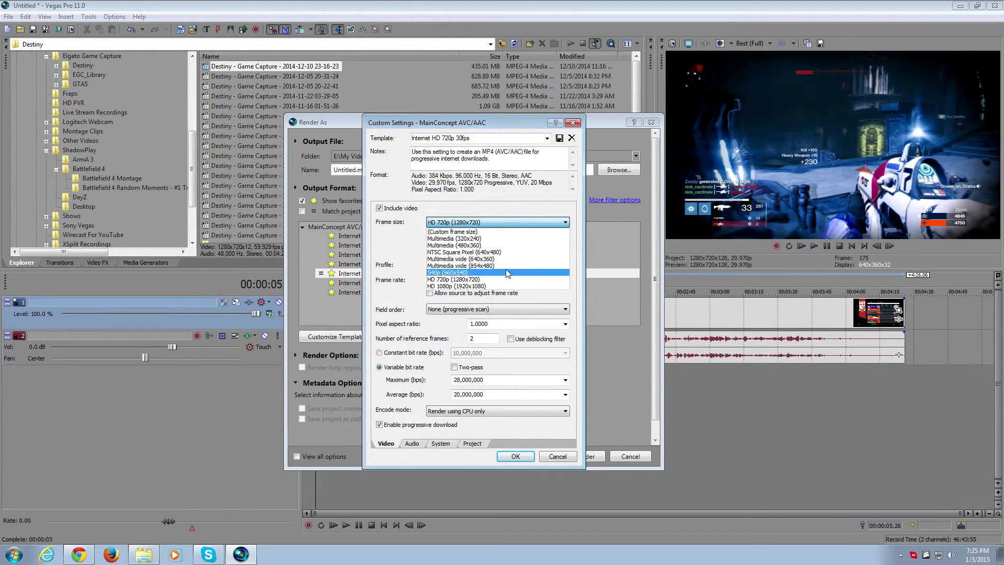
pyautogui.click(544, 220)
pyautogui.click(532, 221)
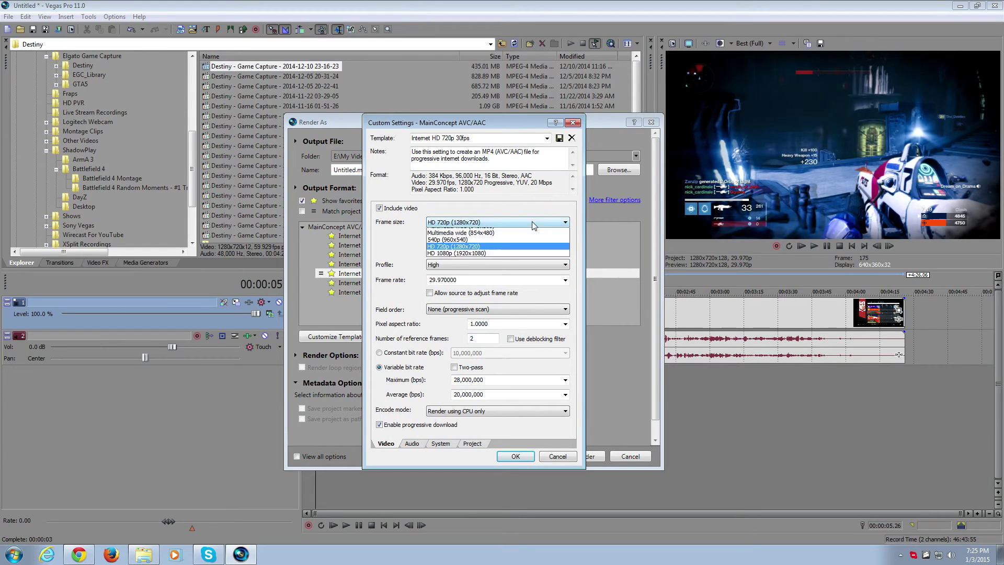
pyautogui.click(532, 221)
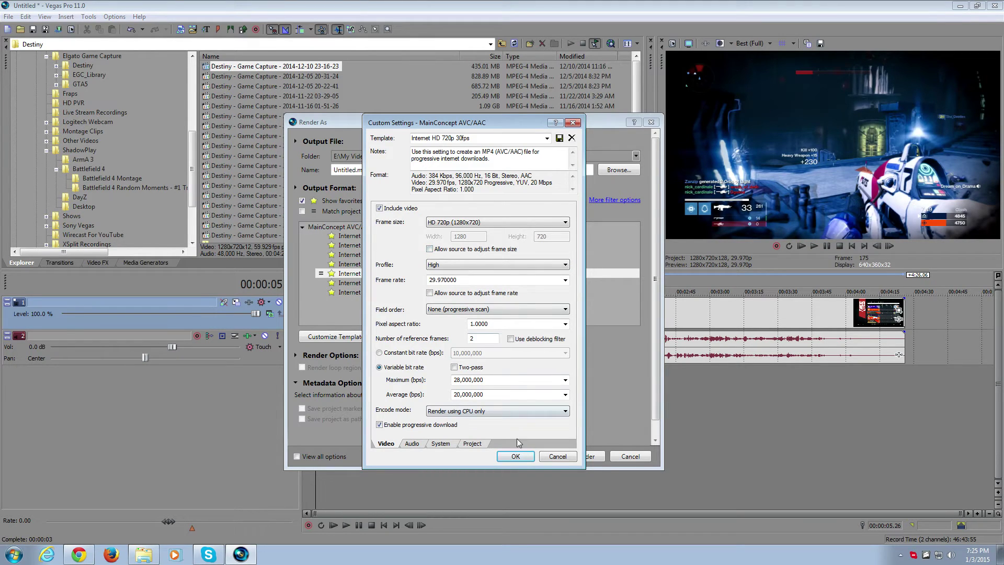
pyautogui.click(556, 456)
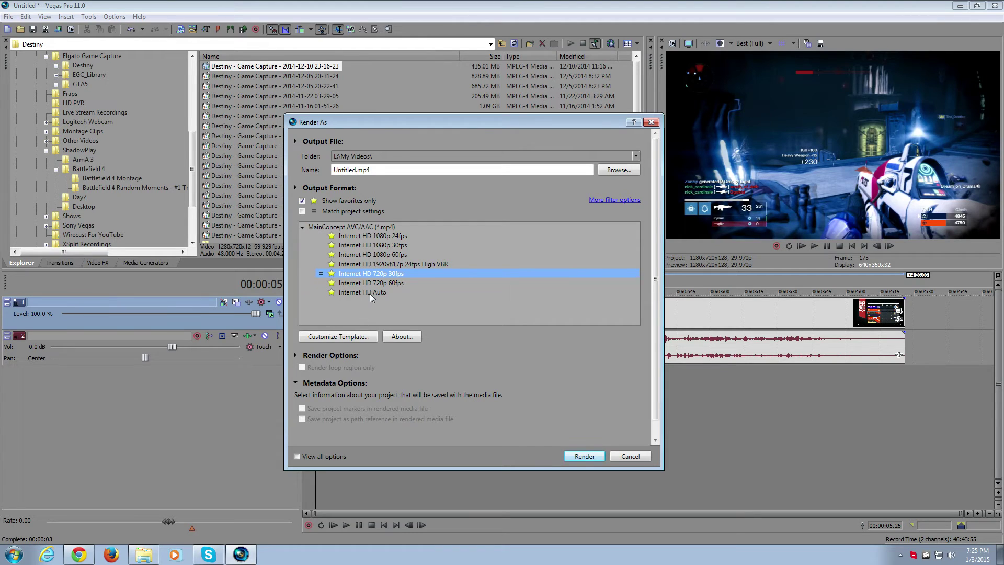
pyautogui.click(349, 335)
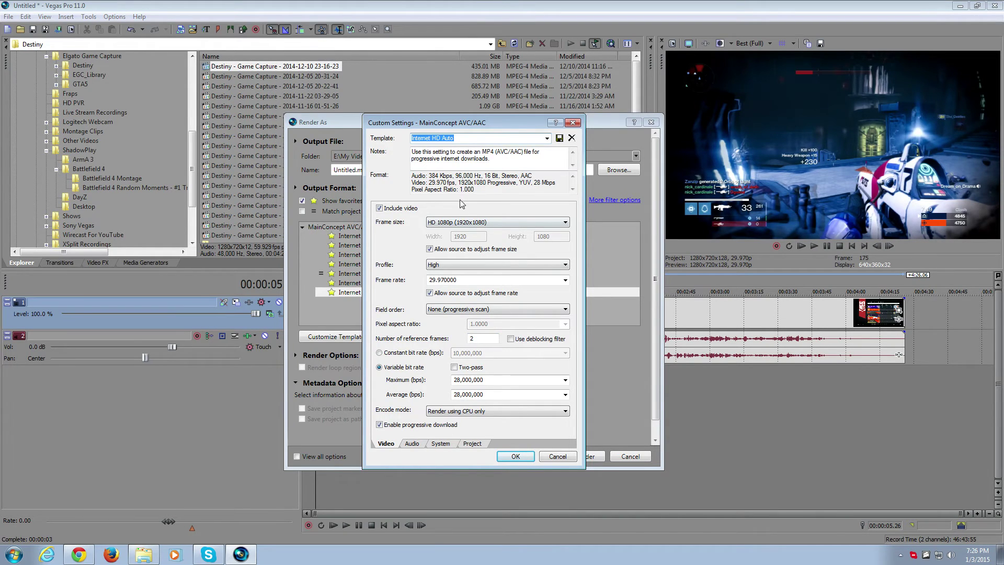
pyautogui.click(569, 457)
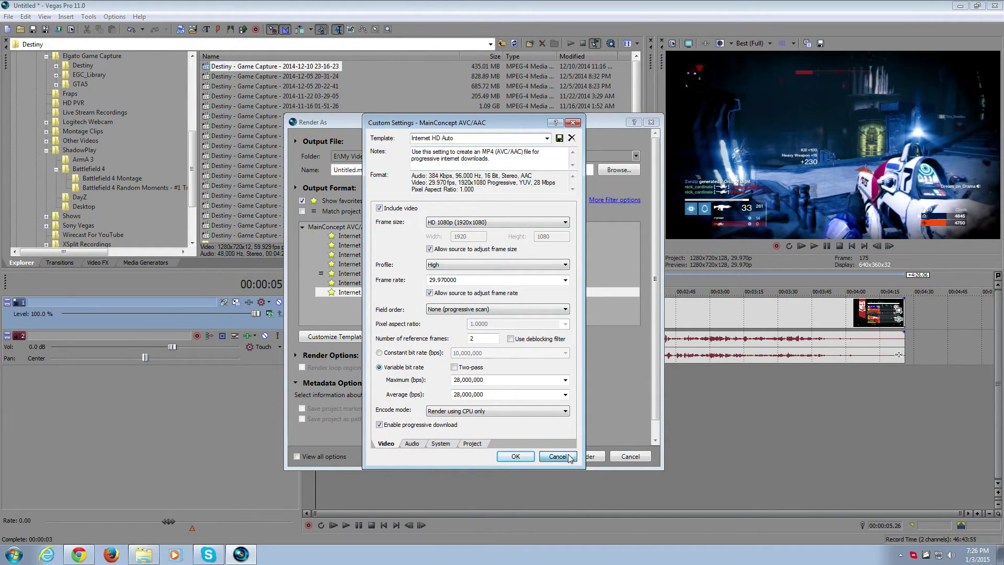
pyautogui.click(400, 273)
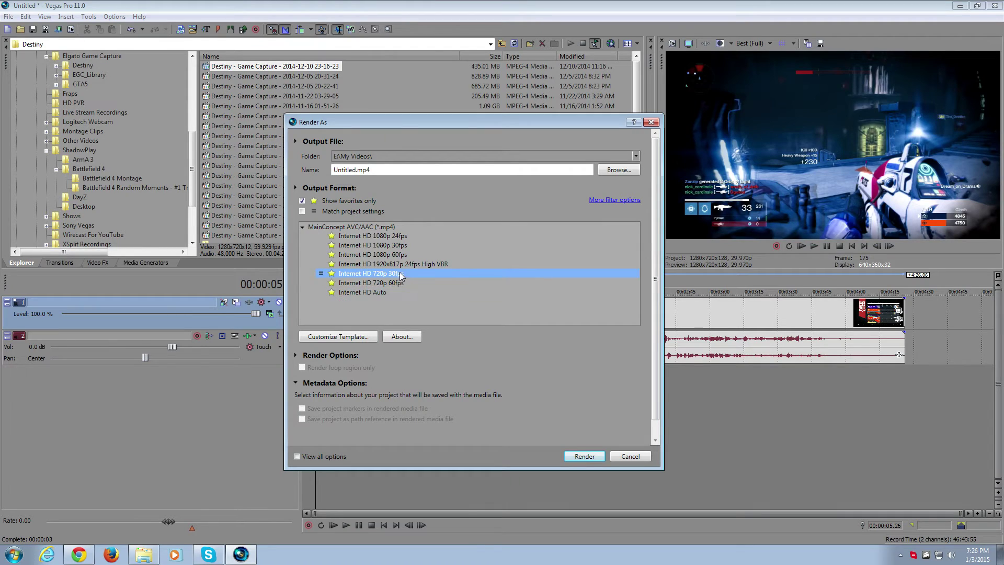
# Inspect the Internet HD 720p 30fps settings (HD 720p, High profile, 29.970 fps), then cancel unchanged.
pyautogui.click(354, 337)
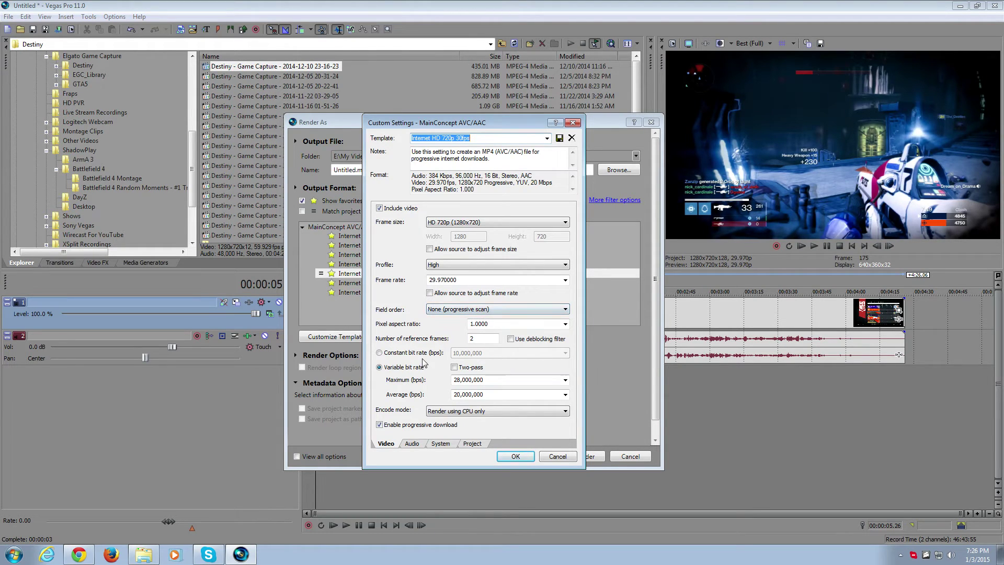
pyautogui.click(472, 223)
pyautogui.click(472, 223)
pyautogui.click(525, 264)
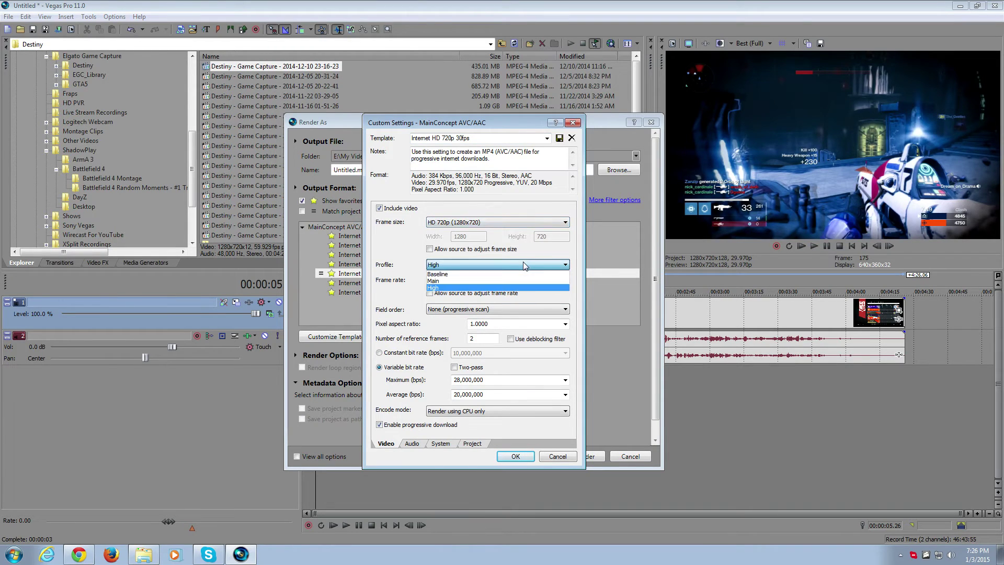
pyautogui.click(525, 266)
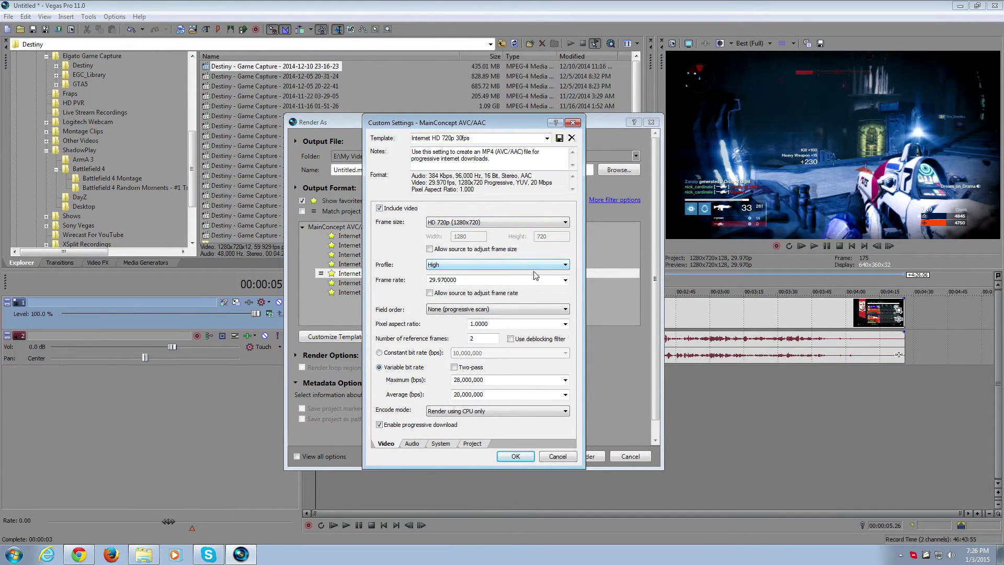
pyautogui.click(565, 280)
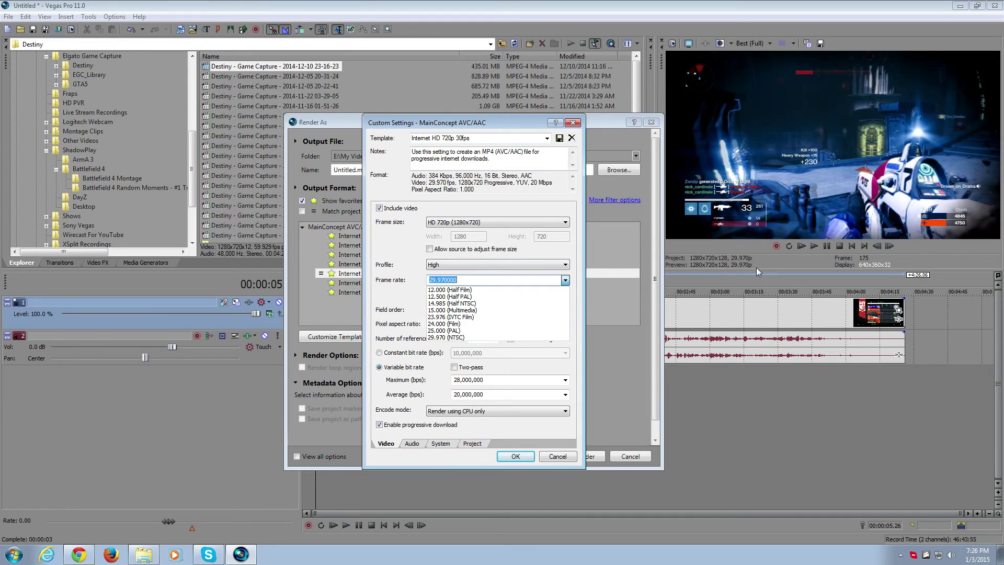
pyautogui.click(571, 282)
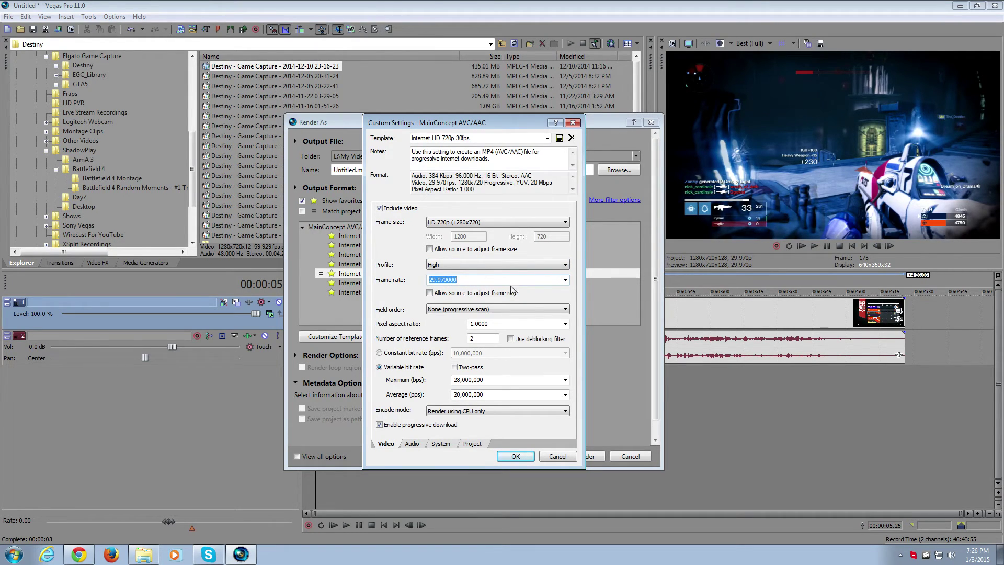
pyautogui.click(565, 281)
pyautogui.click(564, 281)
pyautogui.click(558, 456)
# Customise the Internet HD 1080p 60fps template, keeping its frame rate at 59.940000.
pyautogui.click(367, 255)
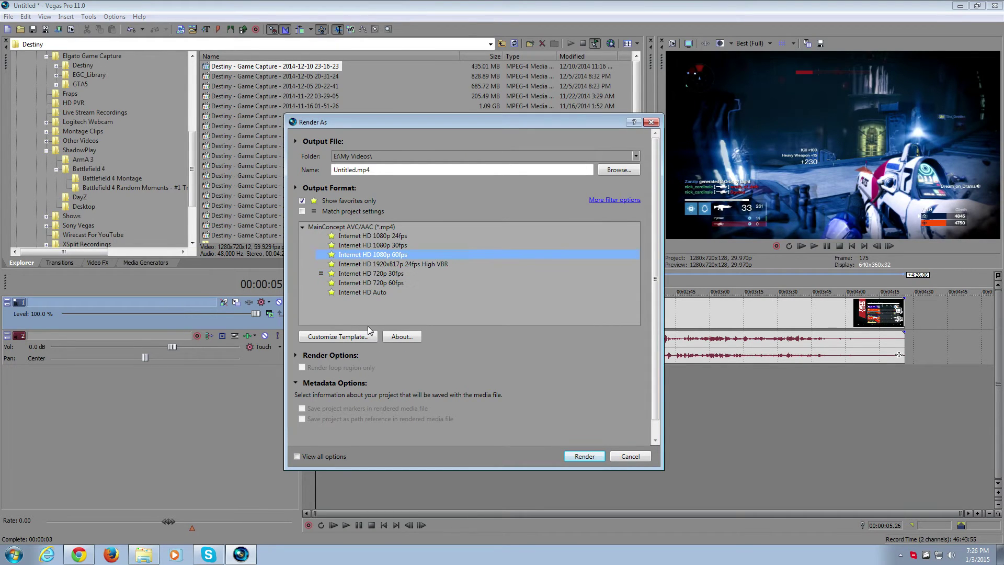
pyautogui.click(341, 336)
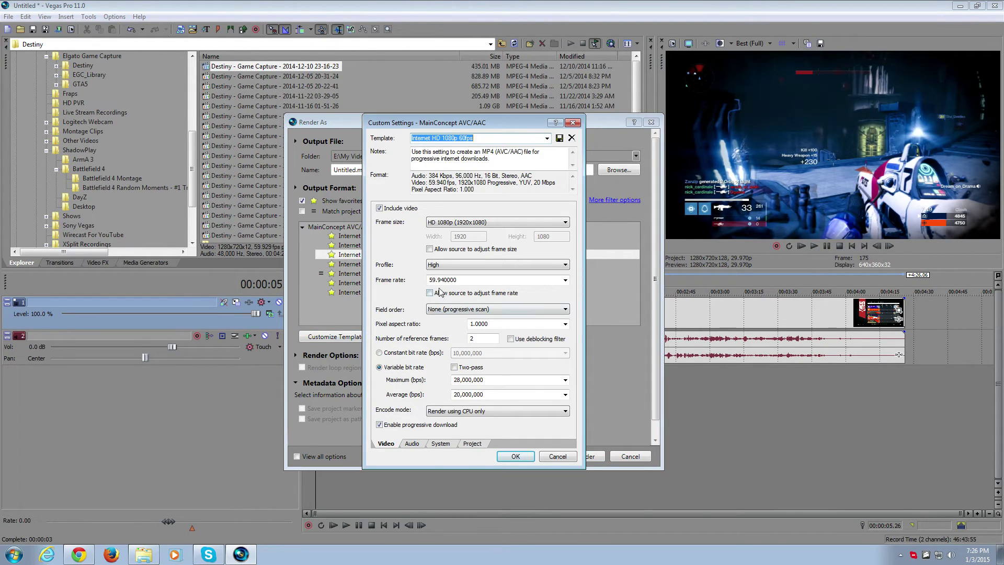
pyautogui.click(565, 281)
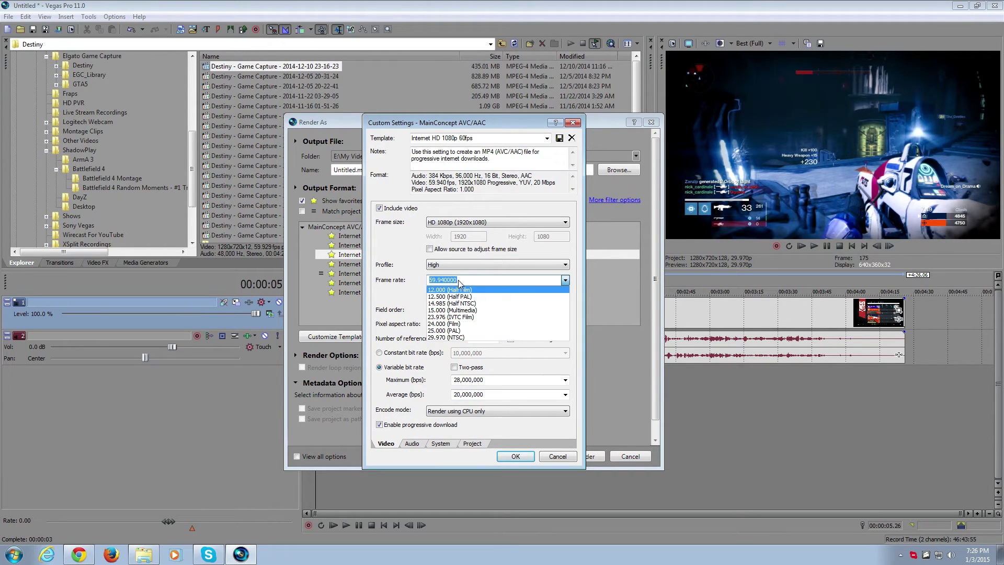
pyautogui.click(566, 280)
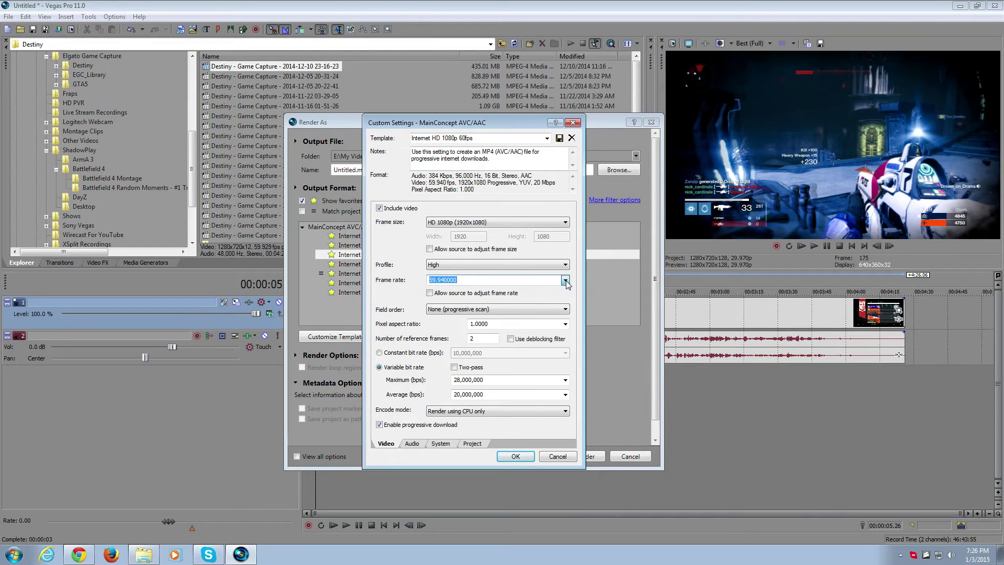
pyautogui.click(565, 281)
pyautogui.click(566, 280)
pyautogui.click(565, 280)
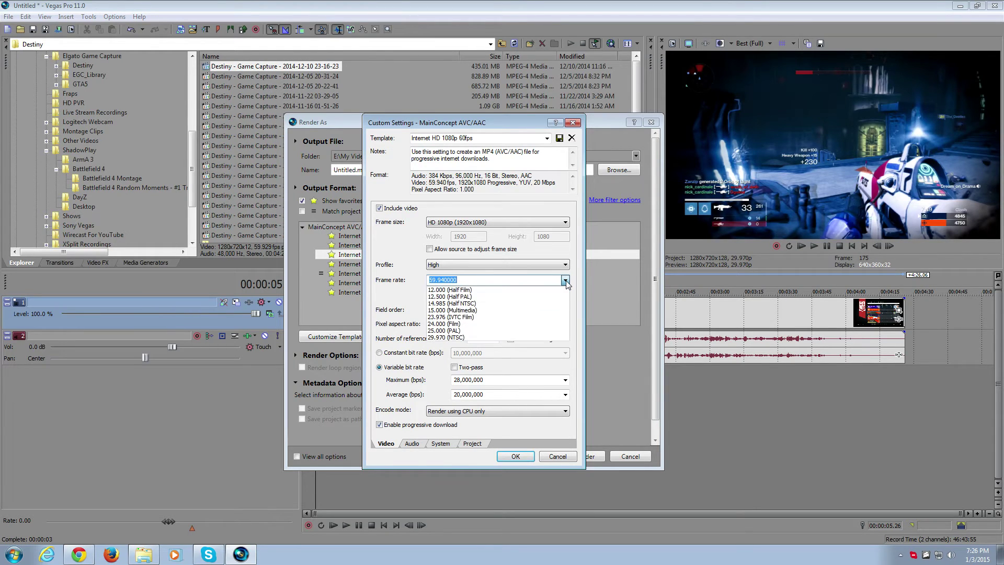
pyautogui.click(565, 280)
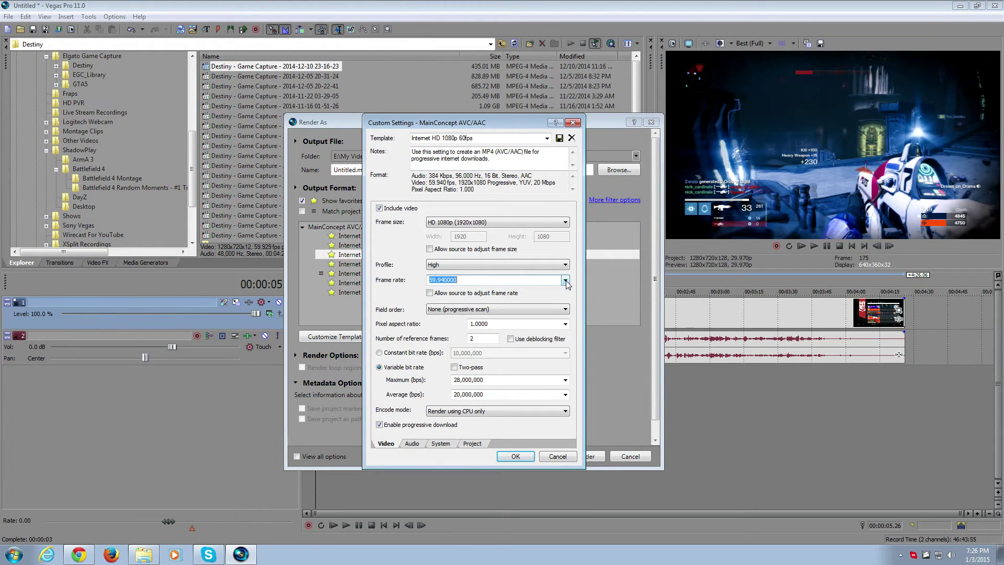
pyautogui.click(565, 280)
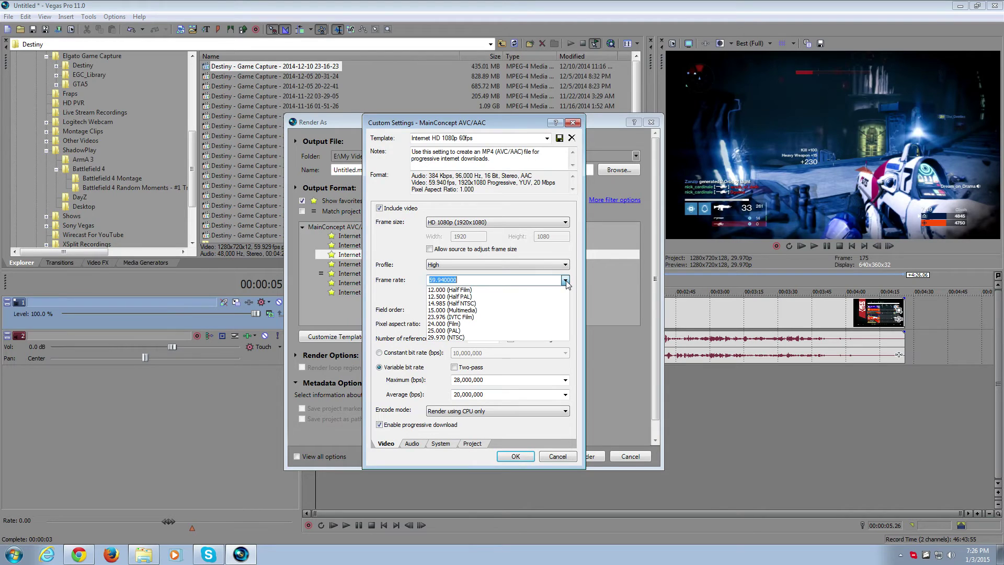
pyautogui.click(566, 280)
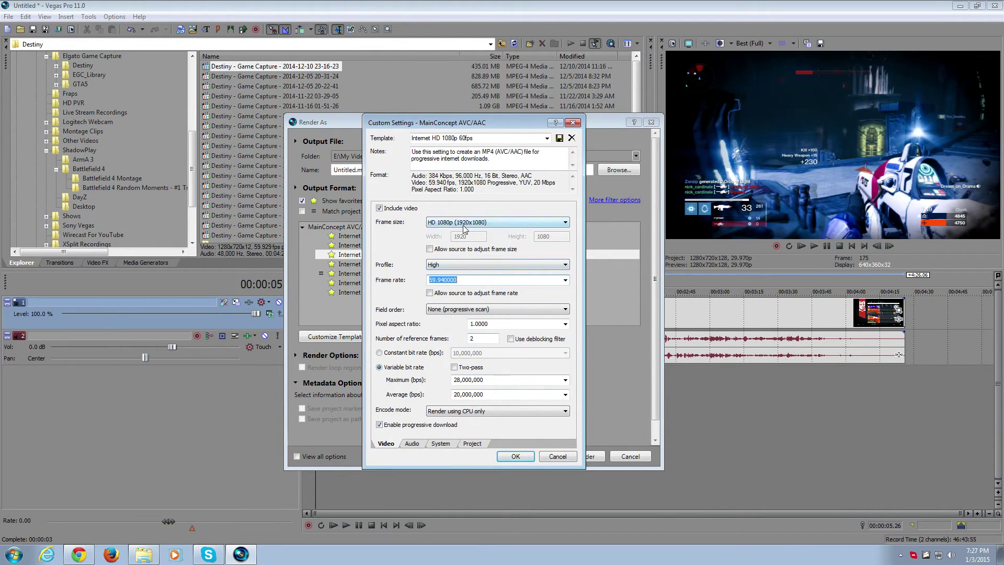
# Keep HD 1080p, High profile, progressive scan and 1.0000 pixel aspect, and switch to constant bit rate.
pyautogui.click(491, 223)
pyautogui.click(490, 222)
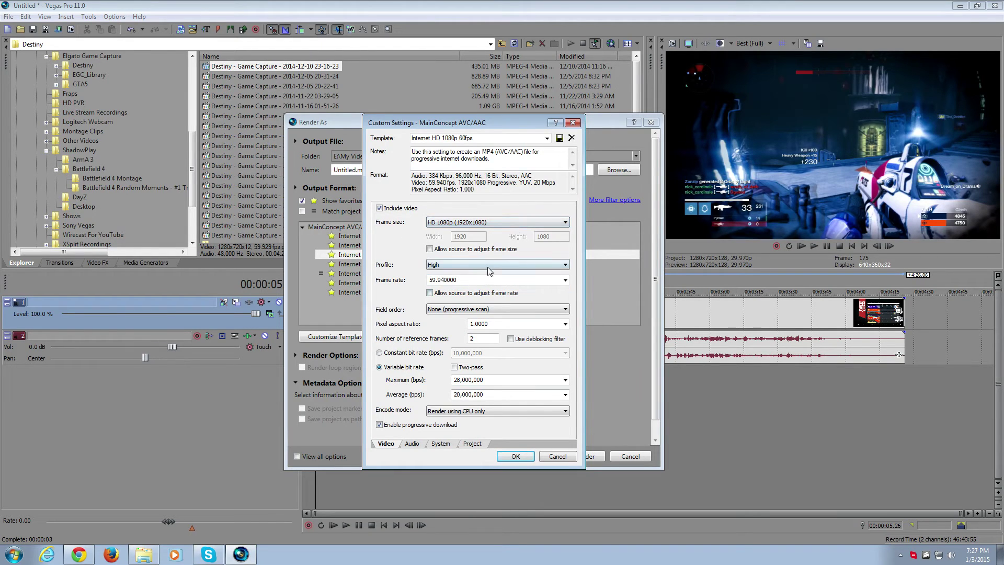
pyautogui.click(488, 267)
pyautogui.click(488, 268)
pyautogui.click(484, 309)
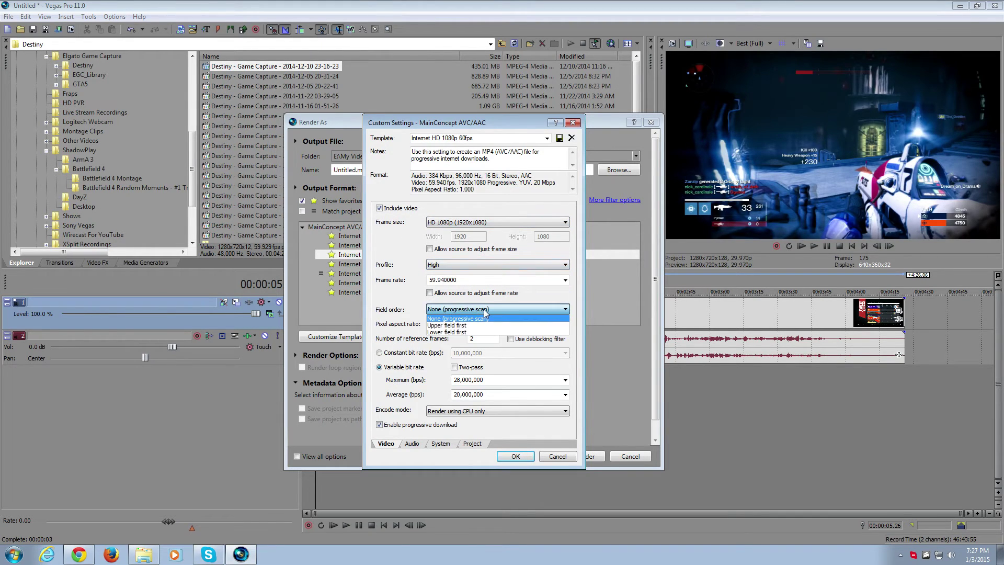
pyautogui.click(484, 309)
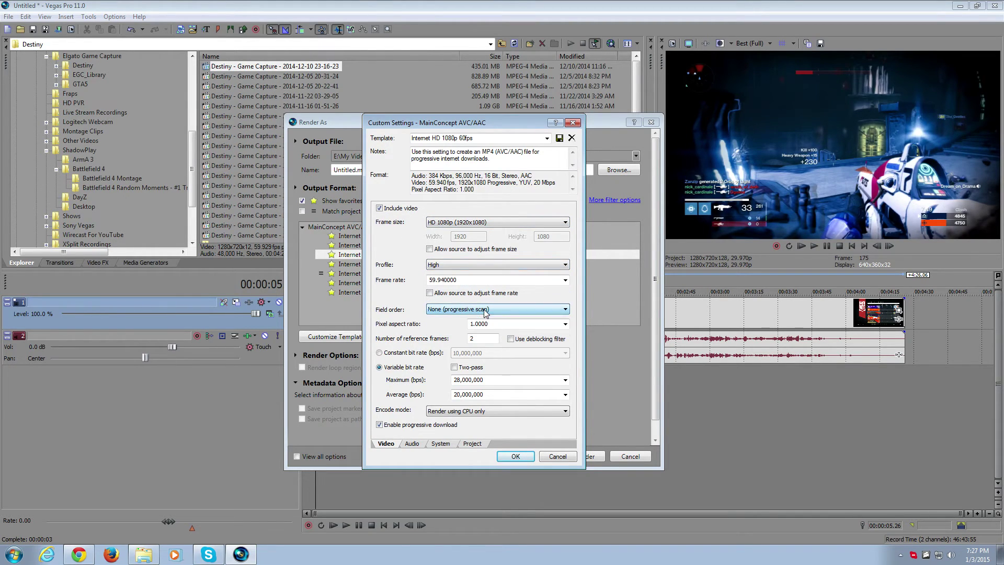
pyautogui.click(565, 324)
pyautogui.click(565, 324)
pyautogui.click(379, 353)
pyautogui.click(380, 353)
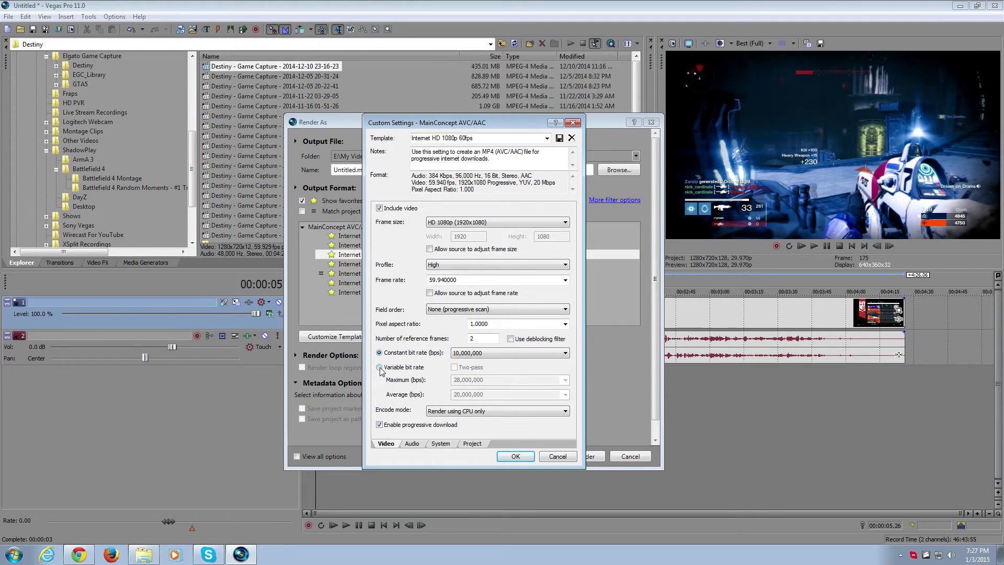
# Restore variable bit rate, keep CPU-only encoding, and run the GPU check on the System tab.
pyautogui.click(379, 367)
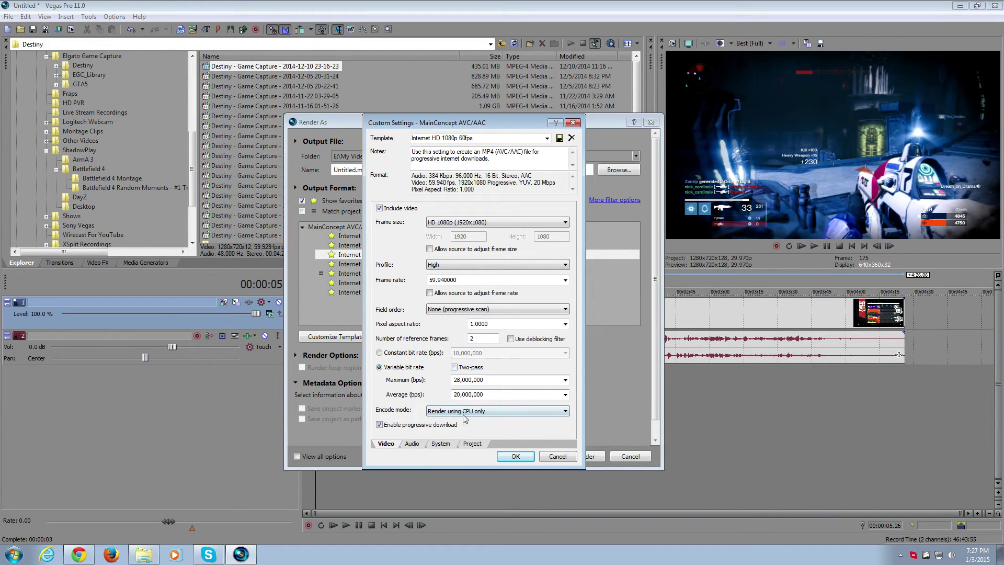
pyautogui.click(443, 412)
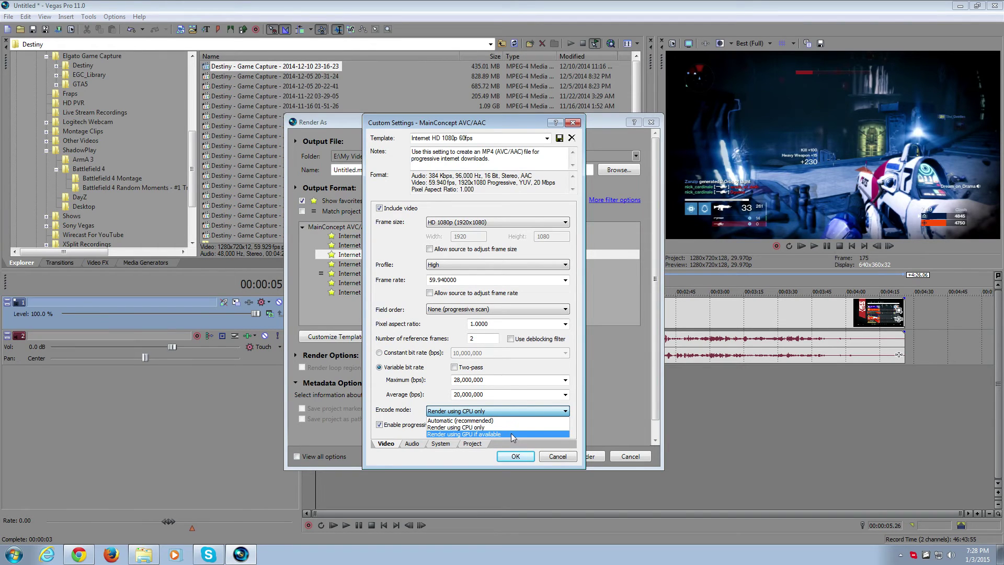
pyautogui.press('Up')
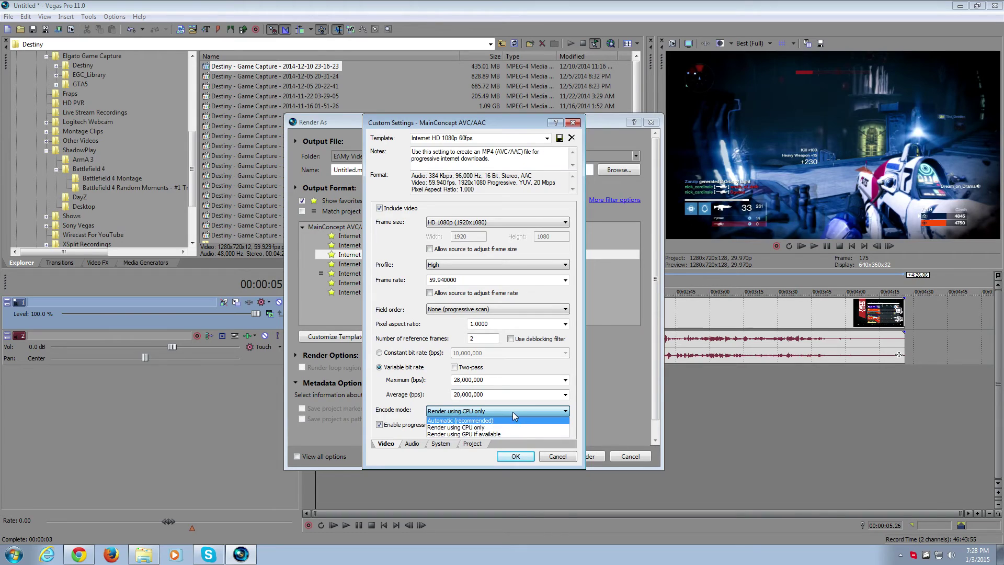
pyautogui.click(512, 412)
pyautogui.click(441, 443)
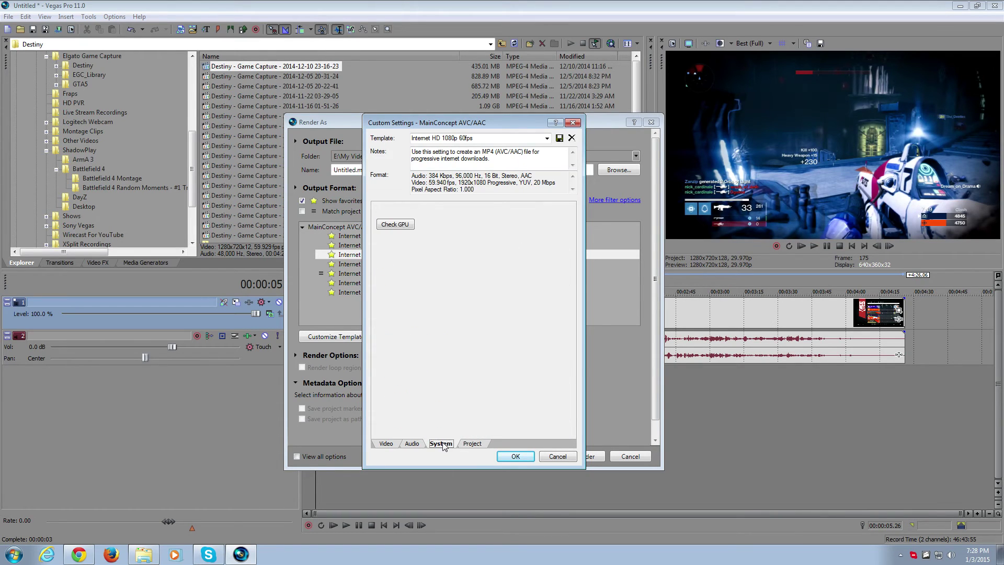
pyautogui.click(406, 224)
# Back on the Video tab, leave encode mode at CPU only, then view the audio settings.
pyautogui.click(386, 444)
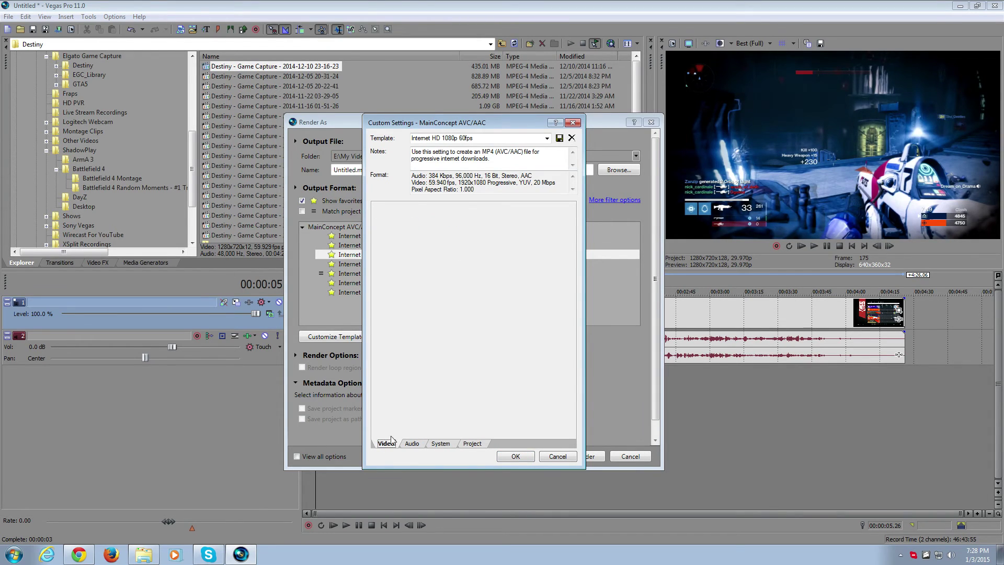
pyautogui.click(476, 411)
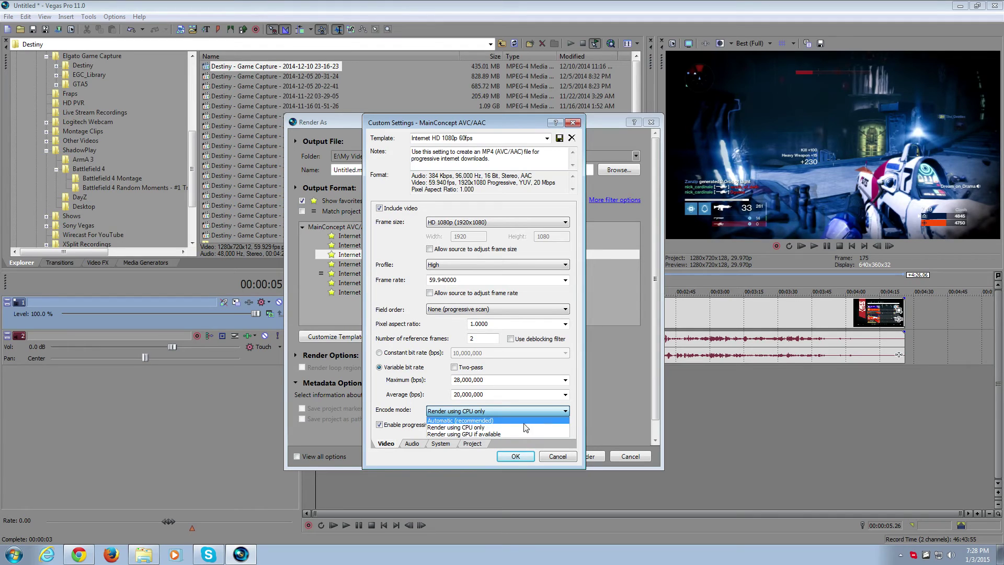
pyautogui.click(613, 412)
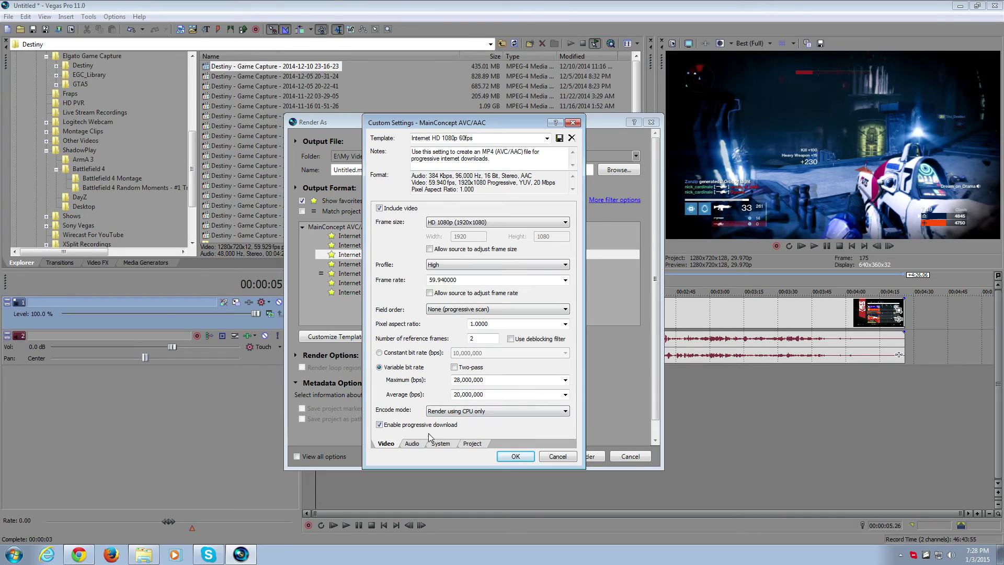
pyautogui.click(412, 444)
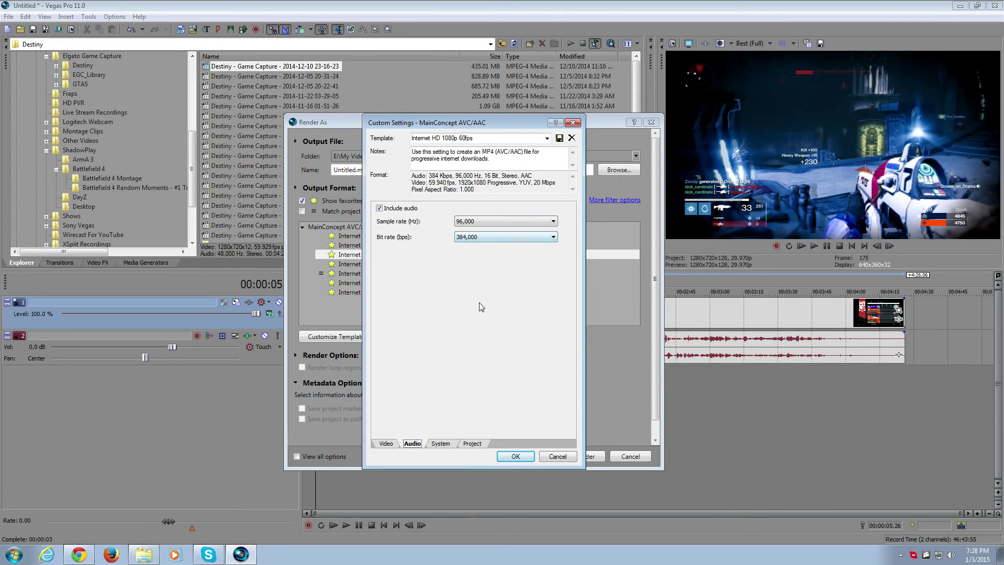
# Check the audio bit rate (384,000) and sample rate (96,000), leaving both unchanged.
pyautogui.click(502, 237)
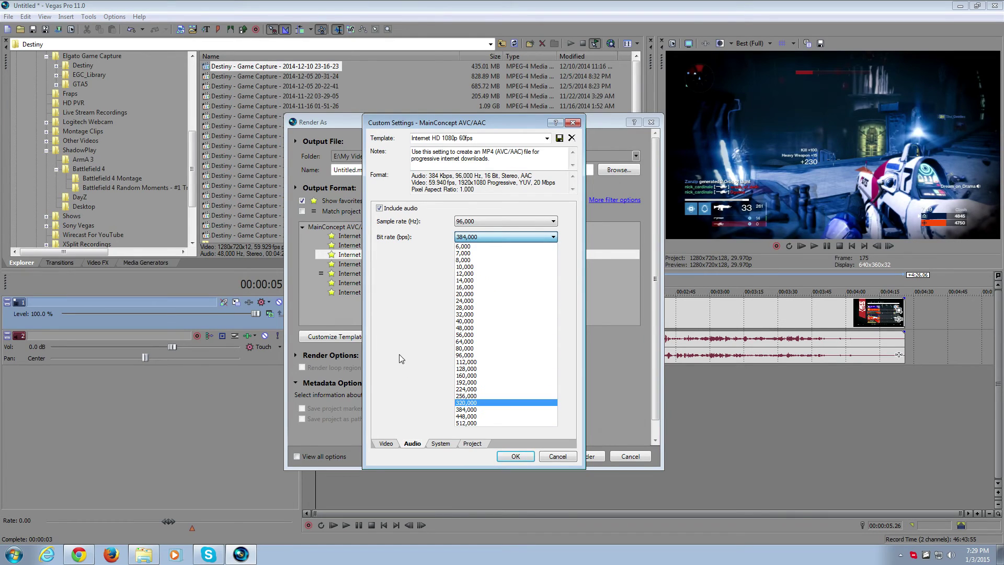
pyautogui.click(399, 353)
pyautogui.click(514, 222)
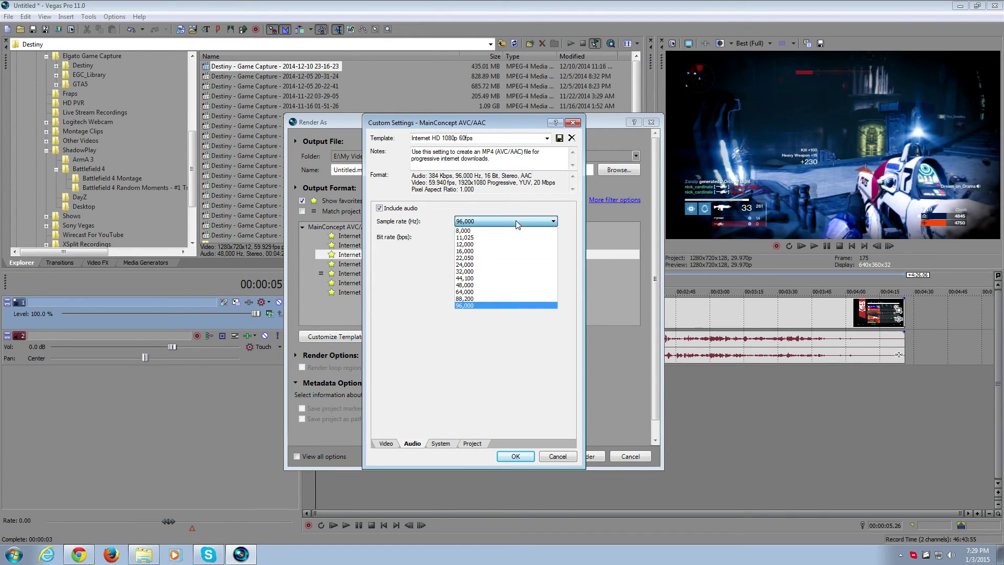
pyautogui.click(494, 369)
# Check Project tab rendering quality (Best) and 3D mode, then return to the Video tab.
pyautogui.click(470, 443)
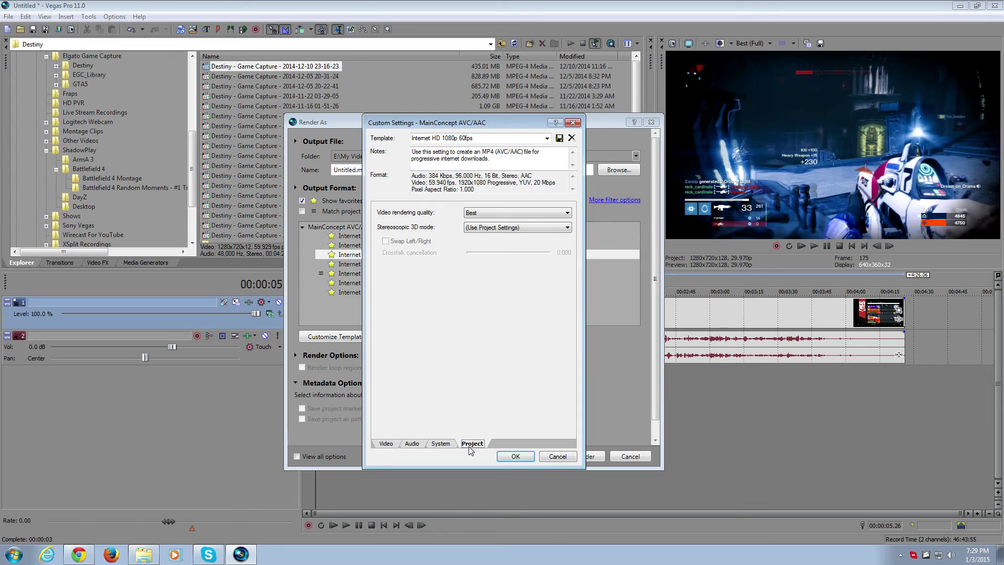
pyautogui.click(483, 211)
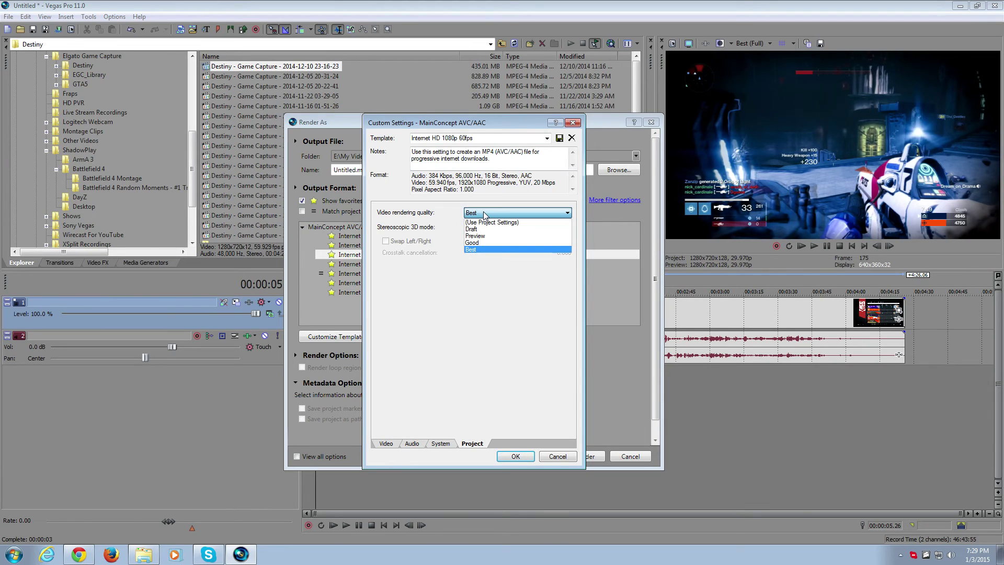
pyautogui.click(483, 211)
pyautogui.click(490, 228)
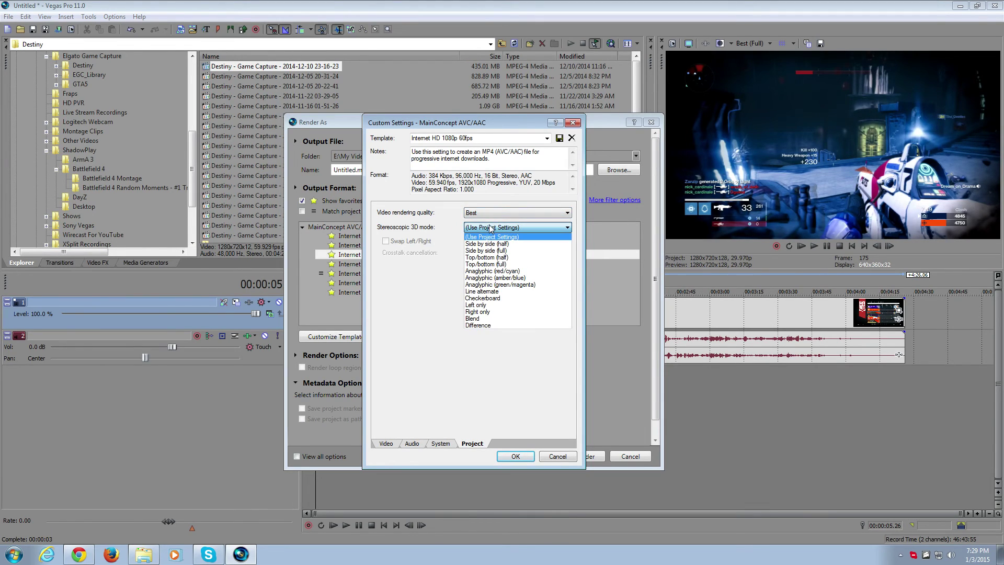
pyautogui.click(491, 228)
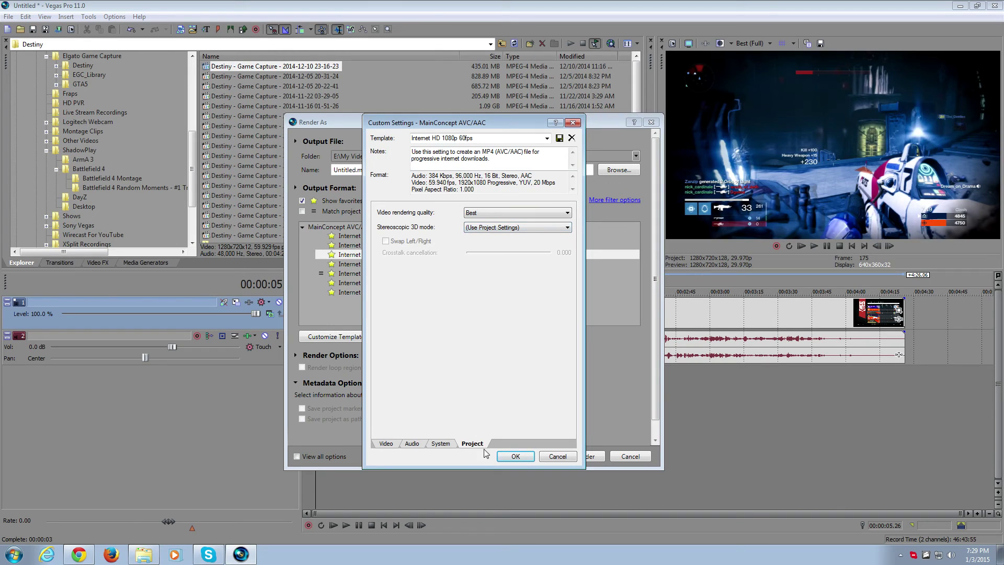
pyautogui.click(386, 443)
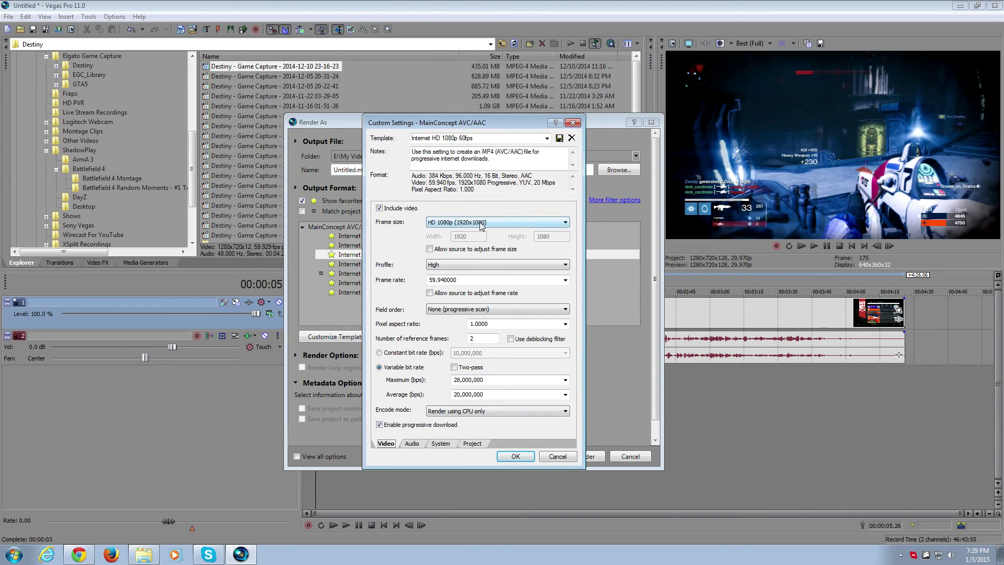
# Try HD 720p frame size and 29.970 frame rate, then cancel the custom settings.
pyautogui.click(500, 222)
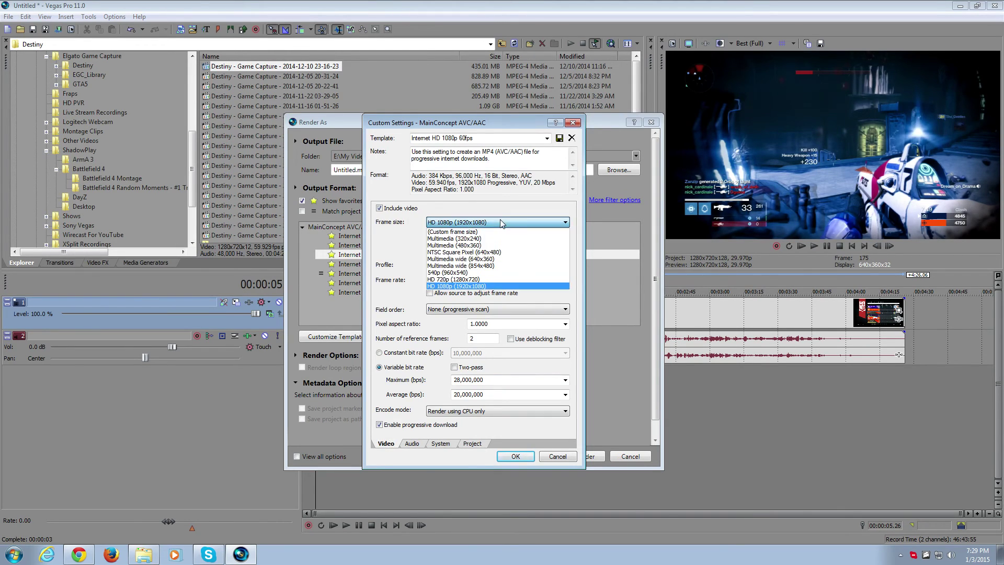
pyautogui.click(492, 279)
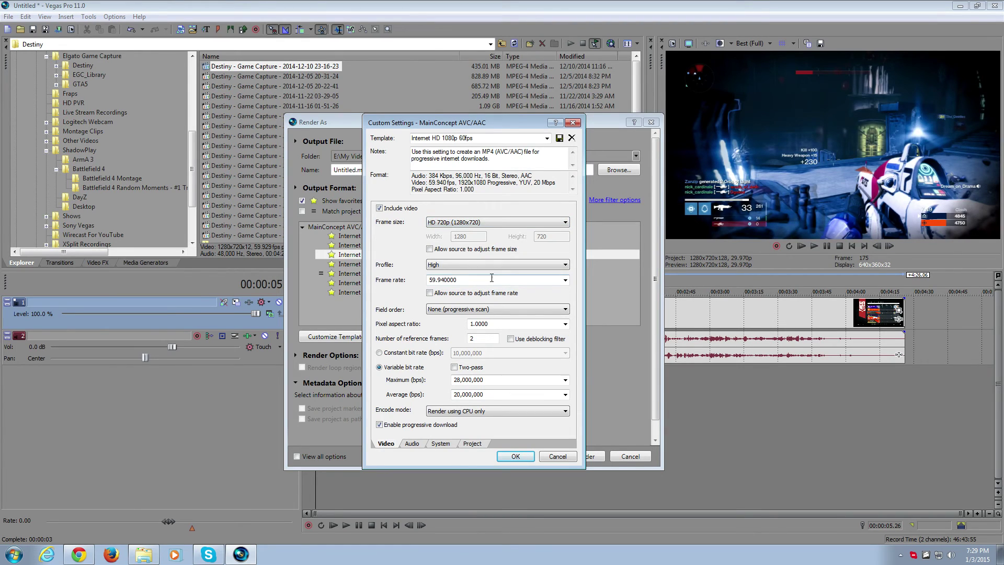
pyautogui.click(564, 280)
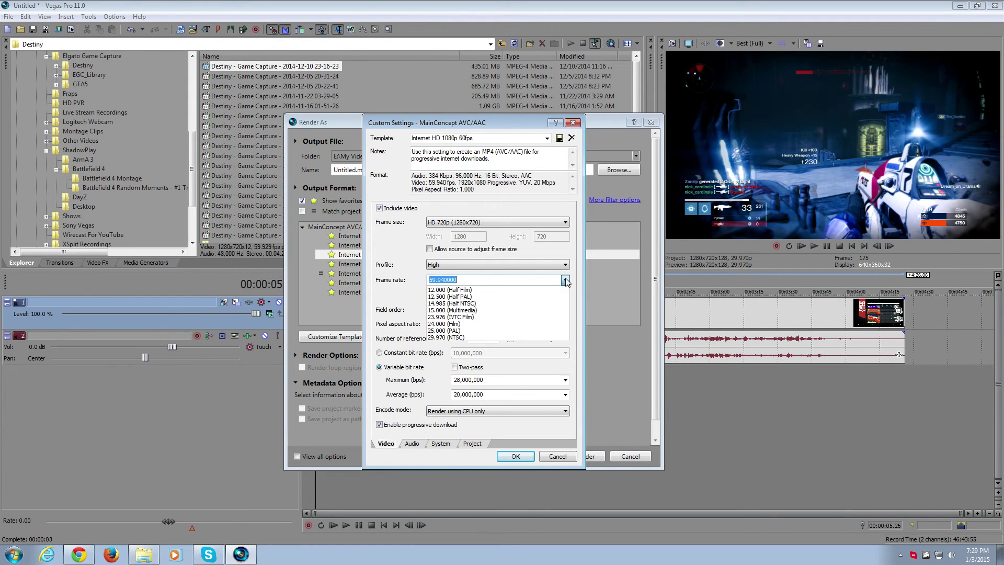
pyautogui.click(541, 337)
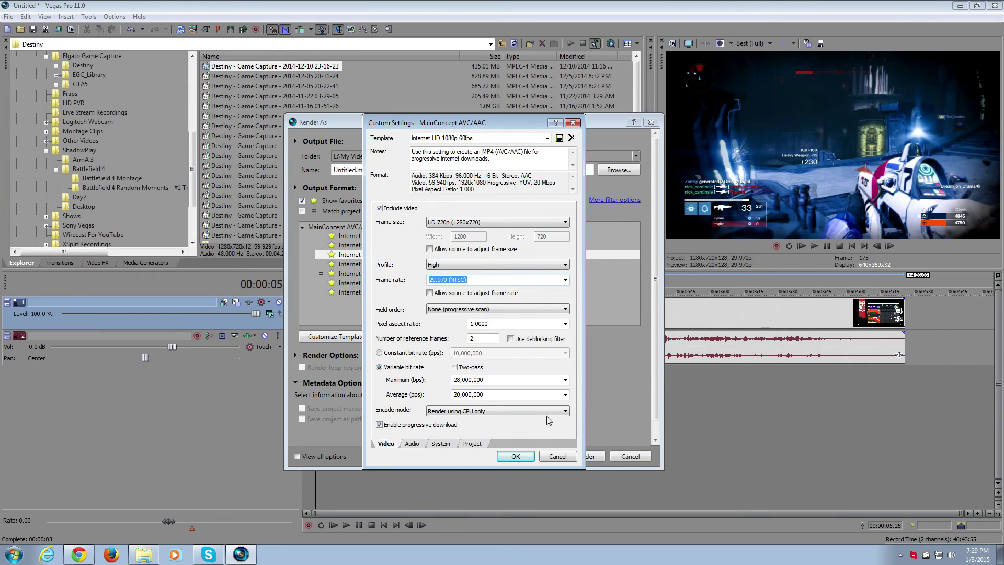
pyautogui.click(557, 456)
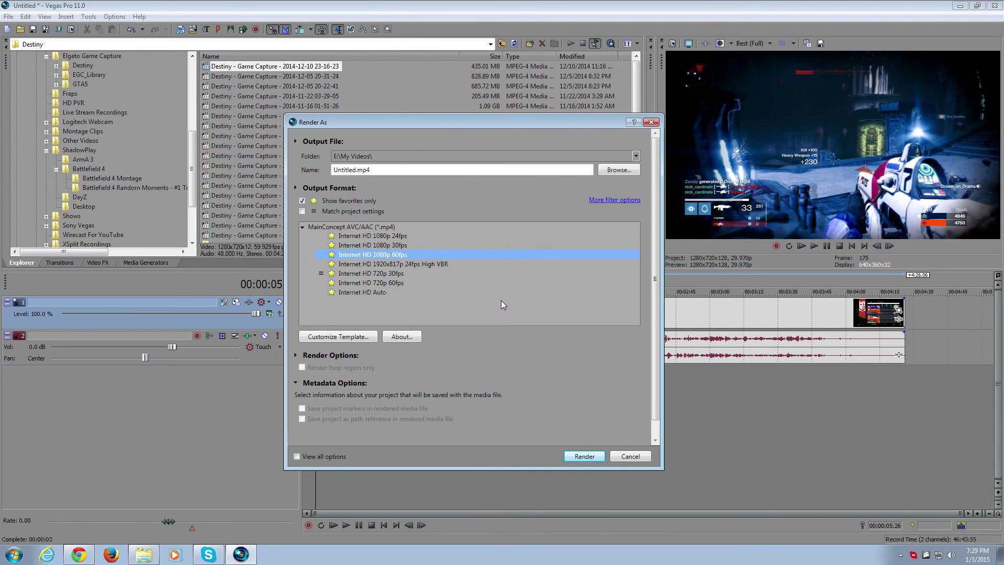
# Compare the Internet HD 720p 30fps, 720p 60fps and 1080p 60fps templates, then cancel Render As.
pyautogui.click(391, 275)
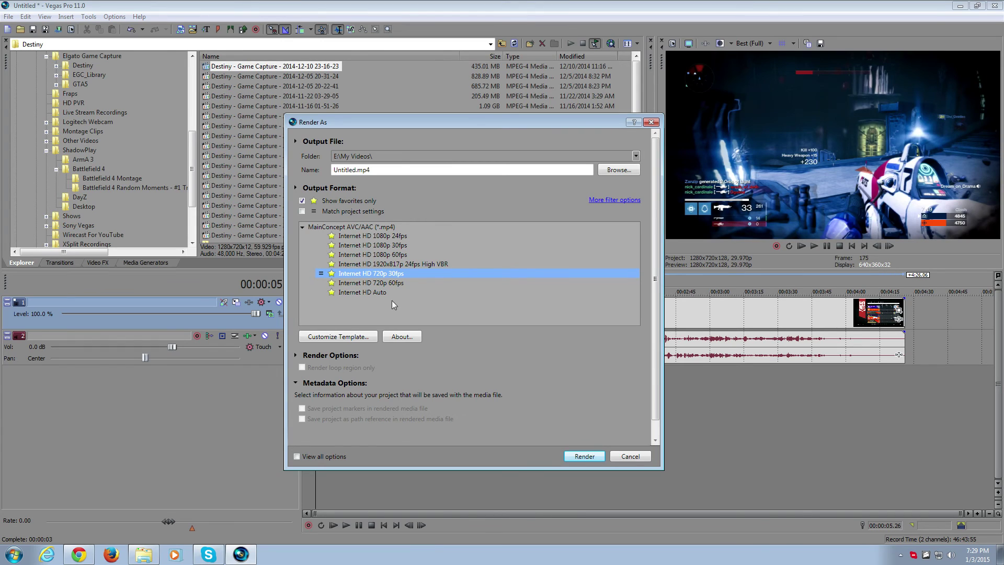
pyautogui.click(366, 282)
pyautogui.click(362, 272)
pyautogui.click(362, 281)
pyautogui.click(377, 254)
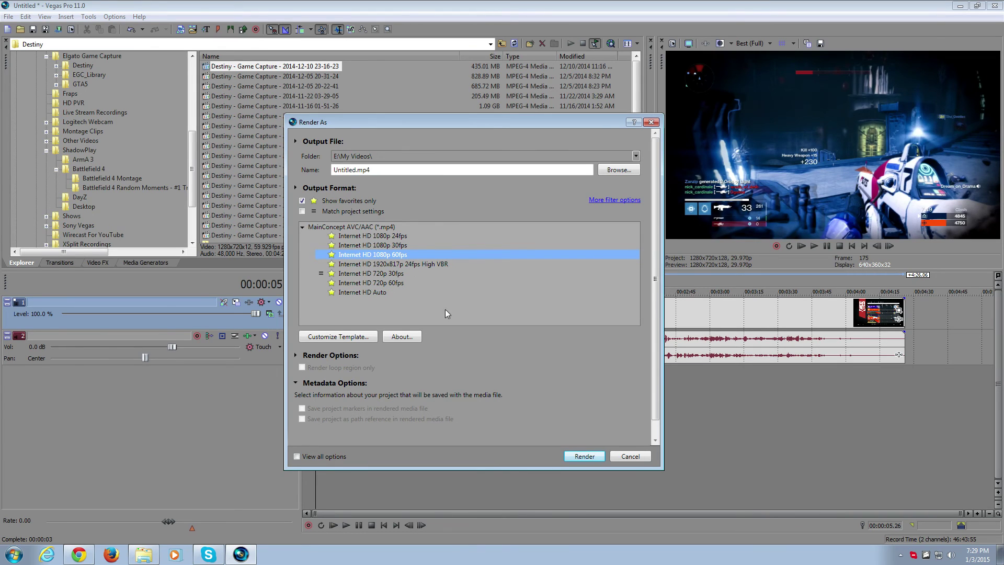
pyautogui.click(405, 306)
pyautogui.click(395, 274)
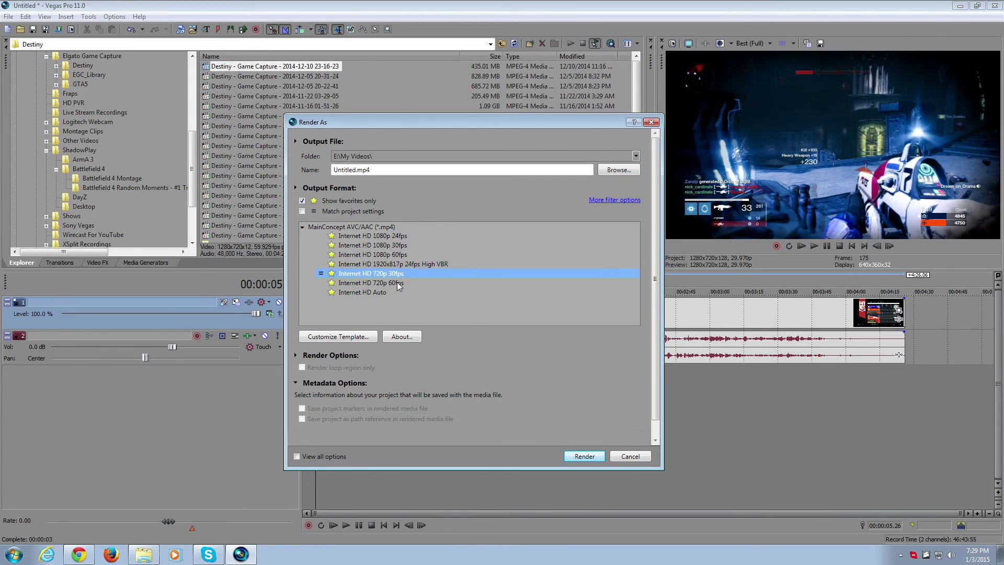
pyautogui.click(622, 458)
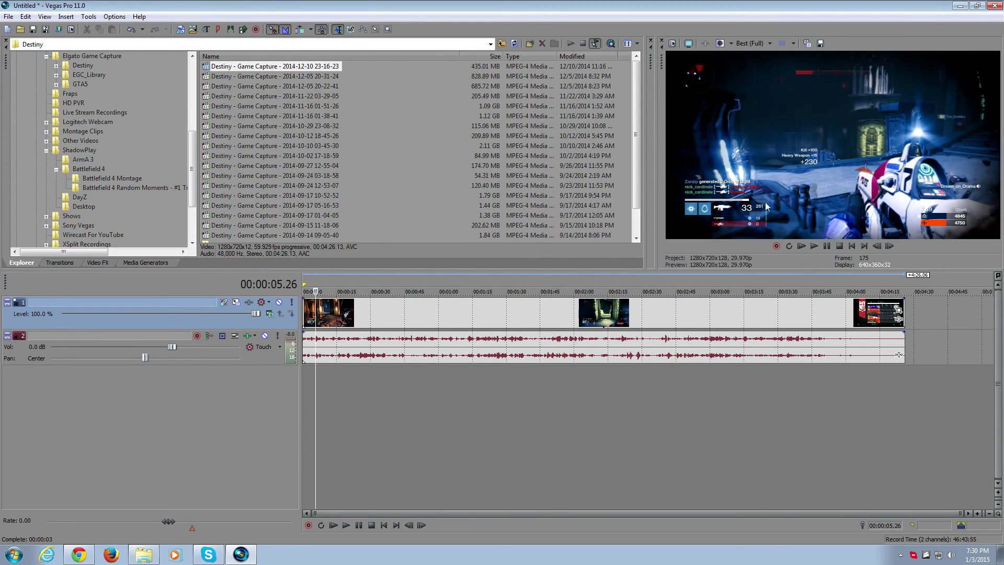
# Delete the Destiny capture and drag Battlefield 4 - XM25 Quad from the Battlefield 4 Montage folder onto the timeline.
pyautogui.click(534, 316)
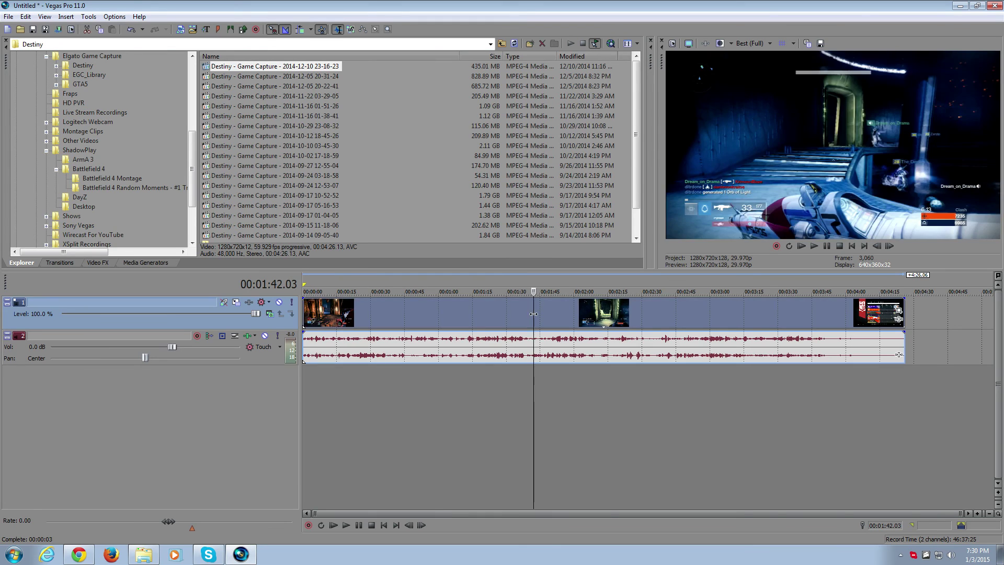
pyautogui.press('Delete')
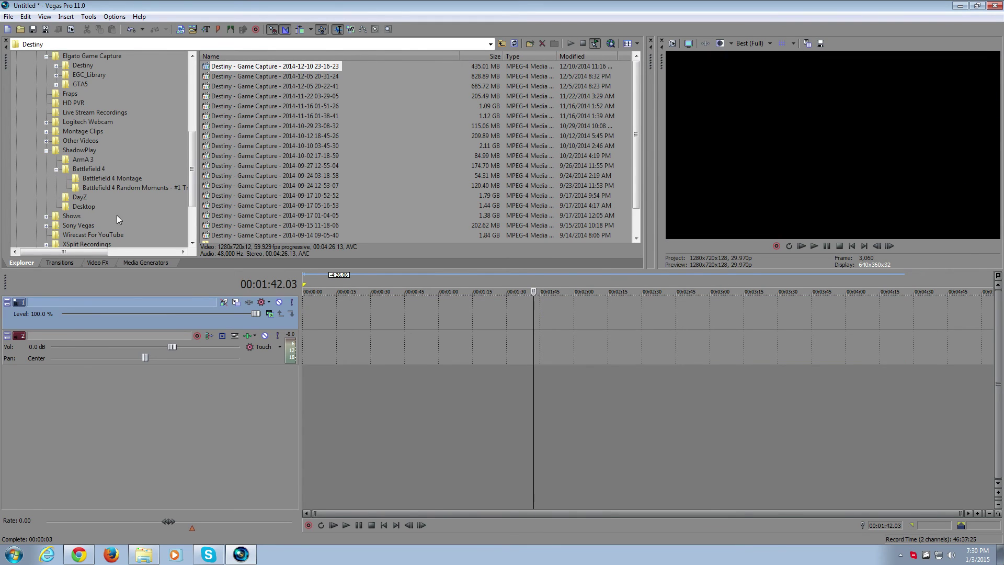
pyautogui.click(88, 181)
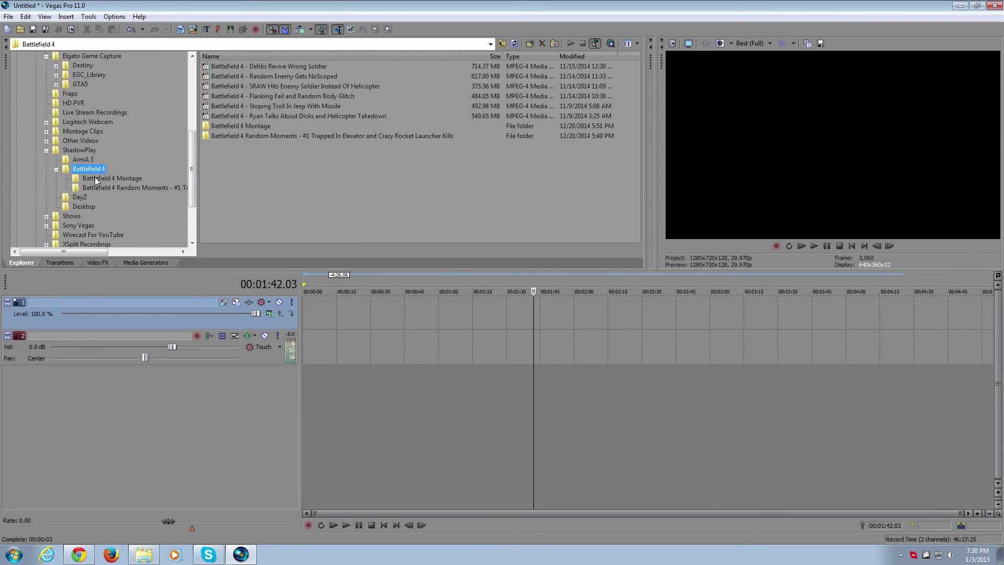
pyautogui.moveTo(270, 96); pyautogui.dragTo(350, 313)
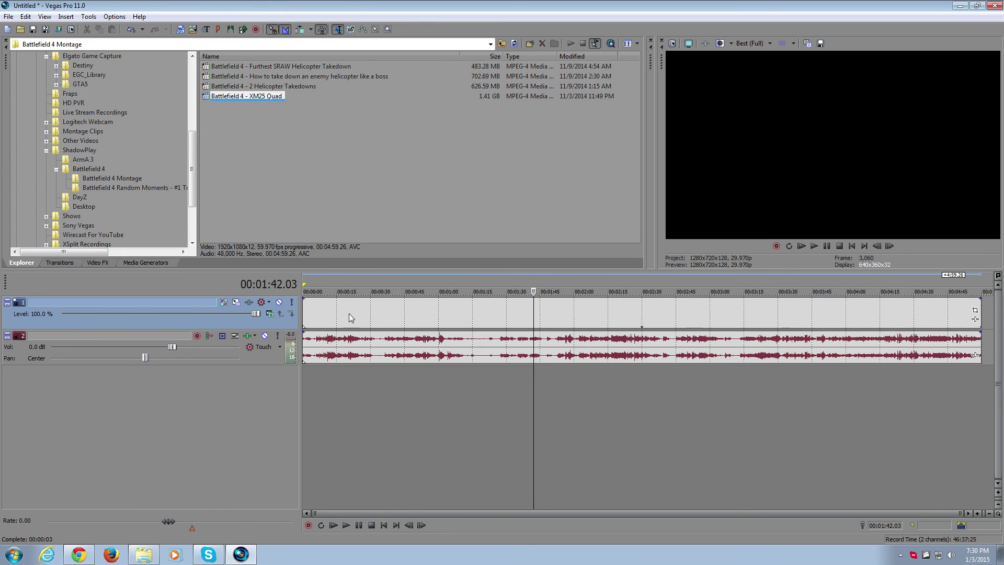
pyautogui.click(433, 312)
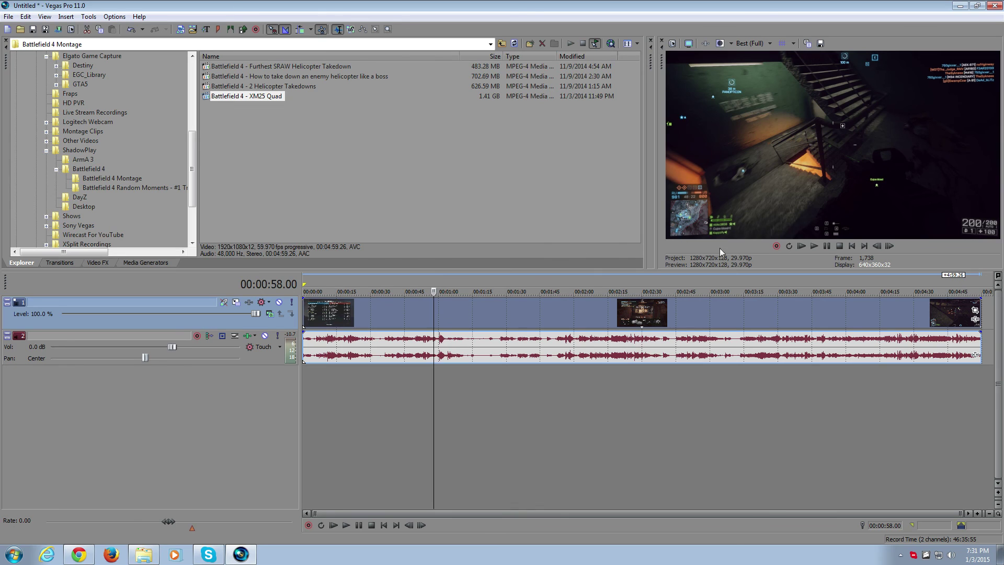
pyautogui.click(673, 44)
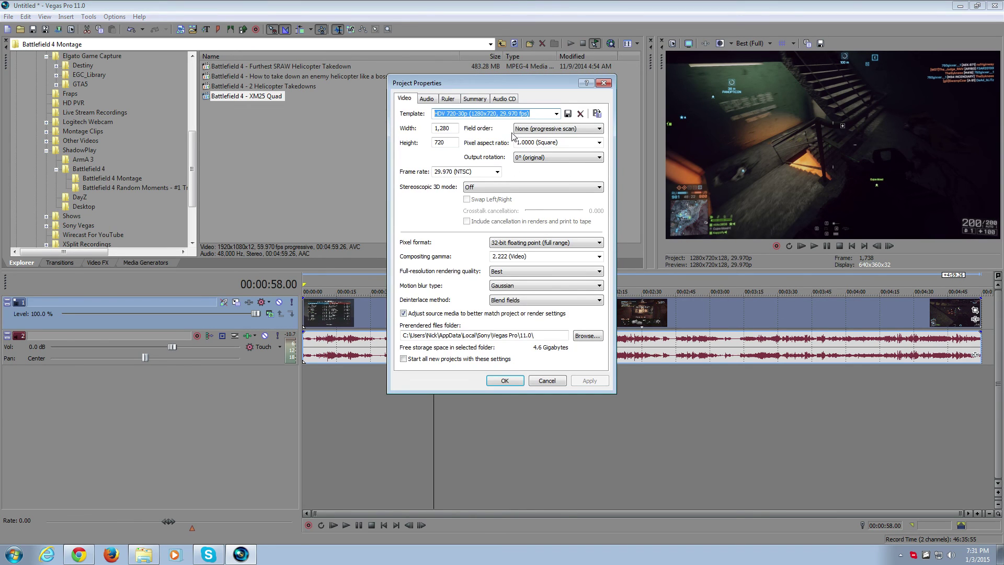
# Apply the Custom 1920x1080 template with 59.940 (Double NTSC) frame rate to the project video.
pyautogui.click(557, 114)
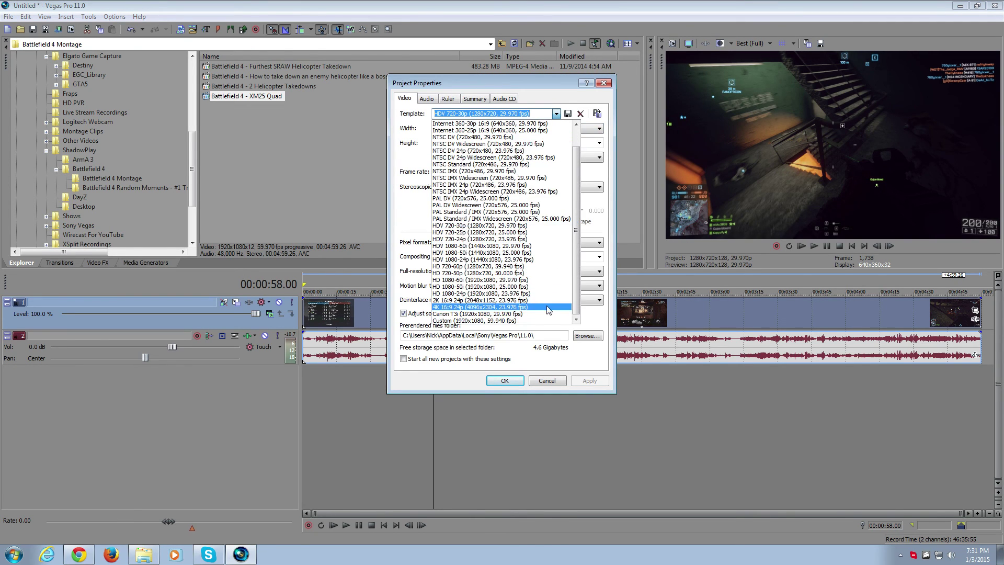
pyautogui.click(542, 321)
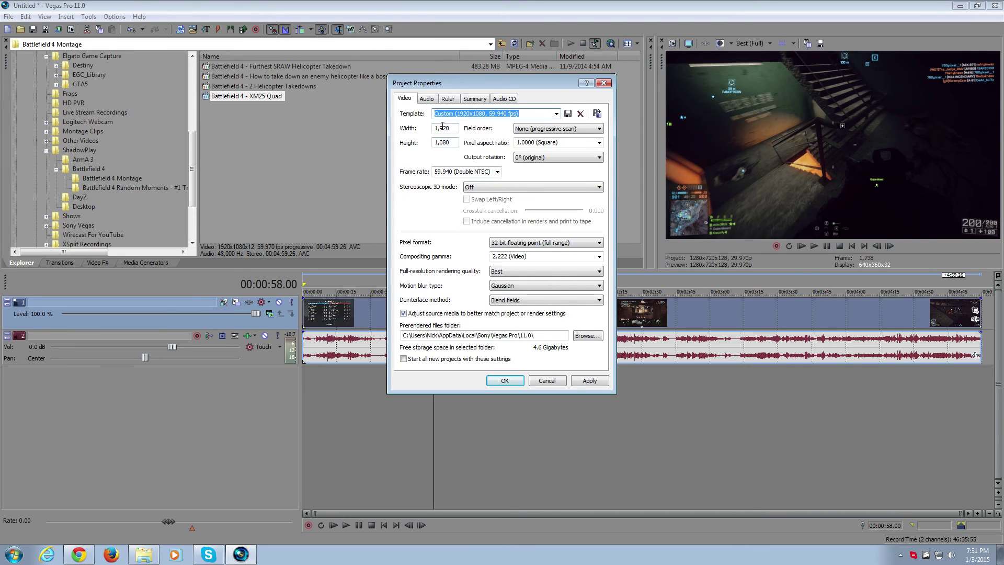
pyautogui.click(497, 172)
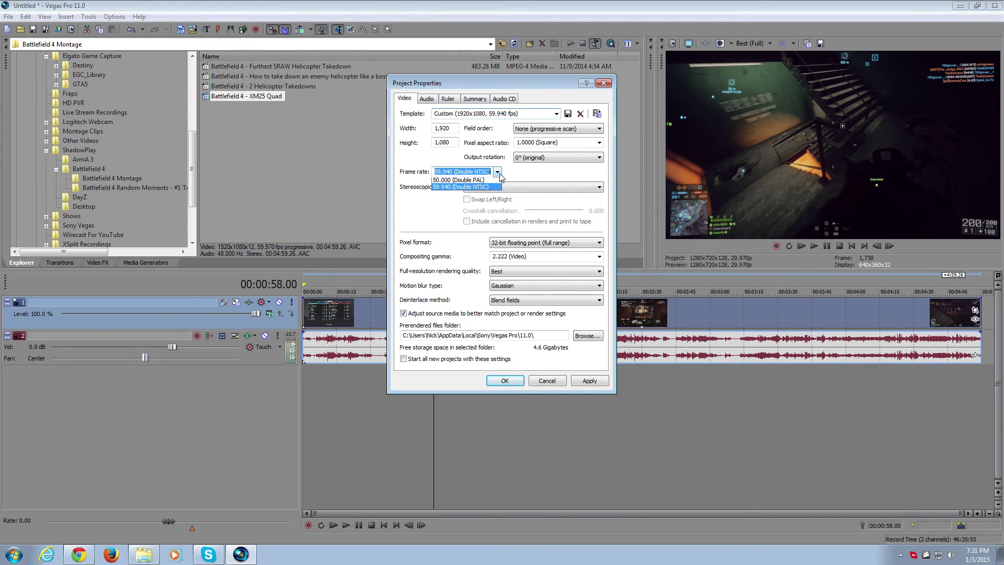
pyautogui.click(497, 171)
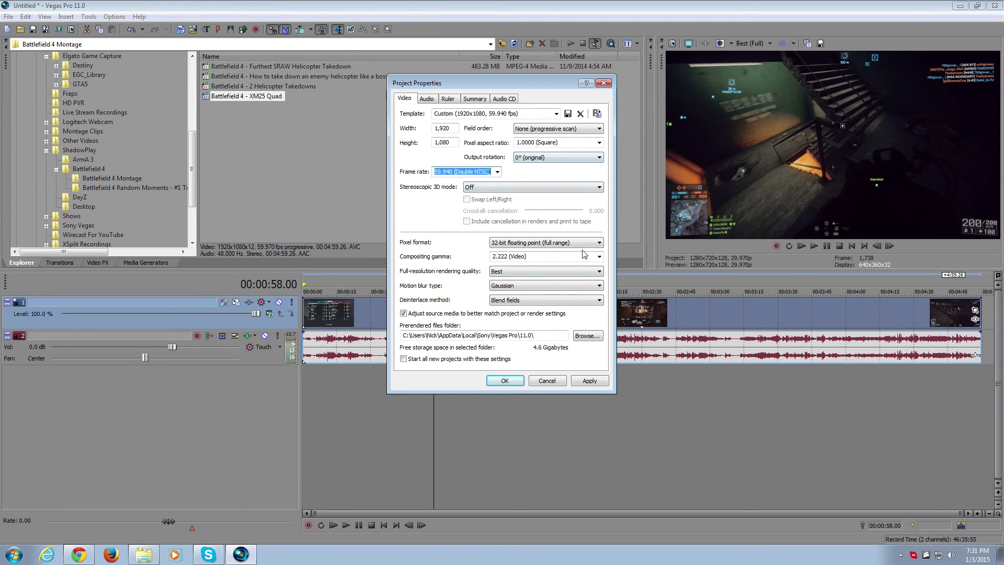
pyautogui.click(586, 380)
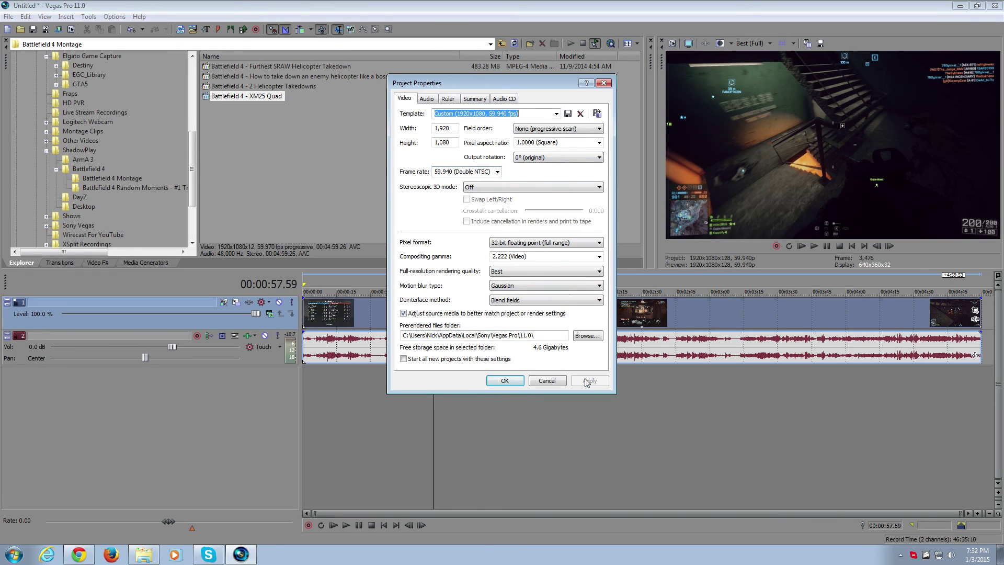
pyautogui.click(505, 381)
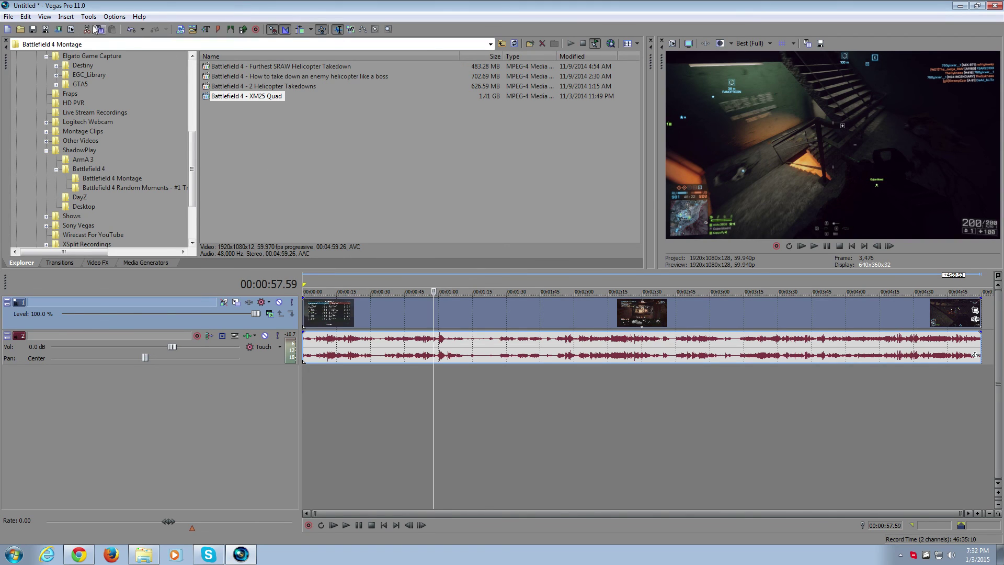
# Choose the Internet HD 1080p 60fps render template for Untitled.mp4 in E:\My Videos\.
pyautogui.click(58, 29)
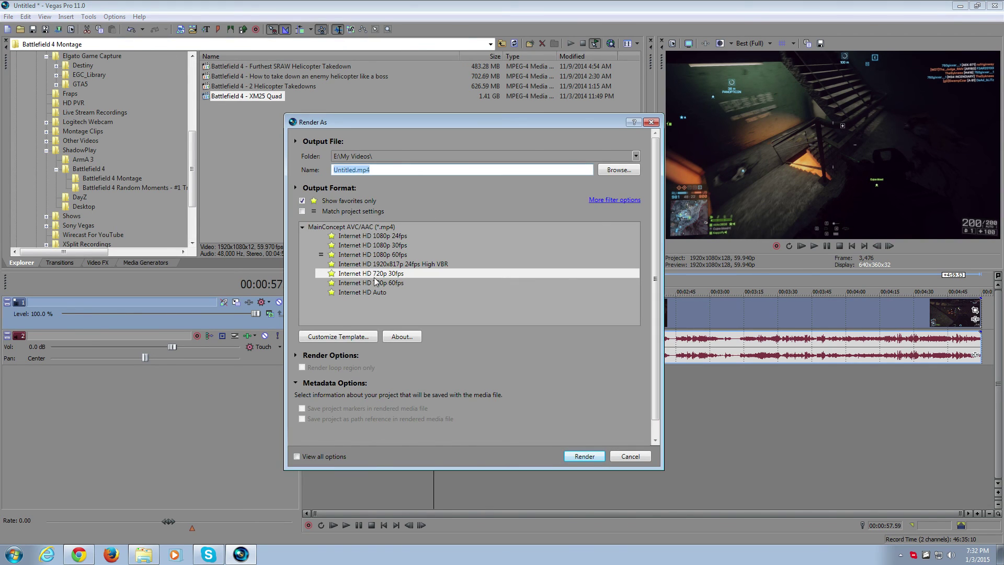
pyautogui.click(371, 254)
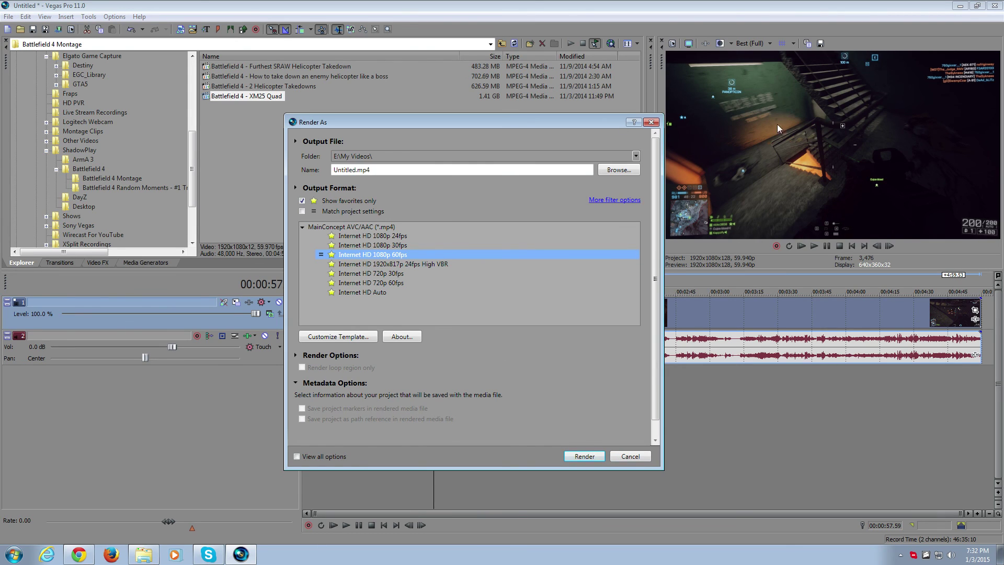
pyautogui.moveTo(369, 173); pyautogui.dragTo(322, 173)
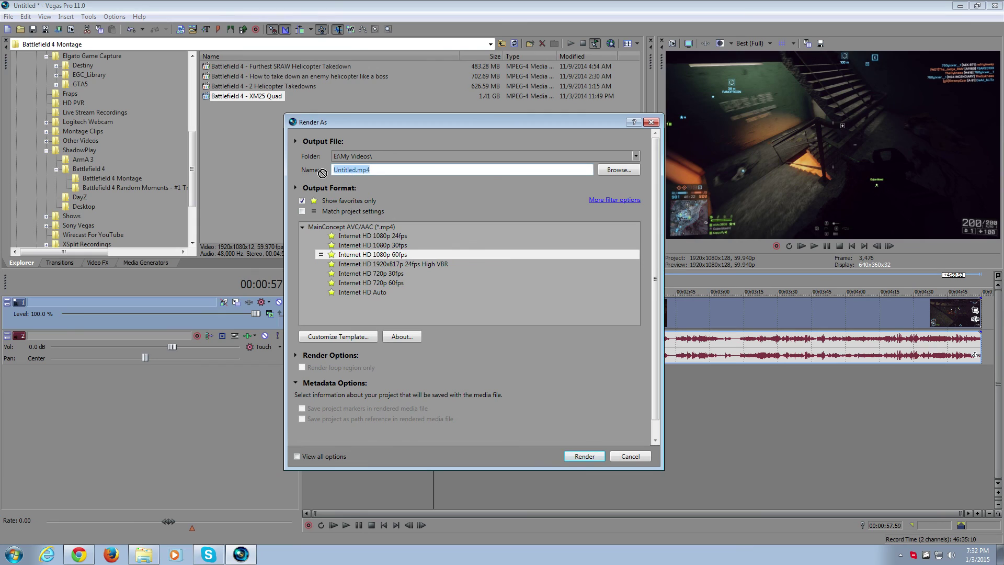
pyautogui.click(397, 157)
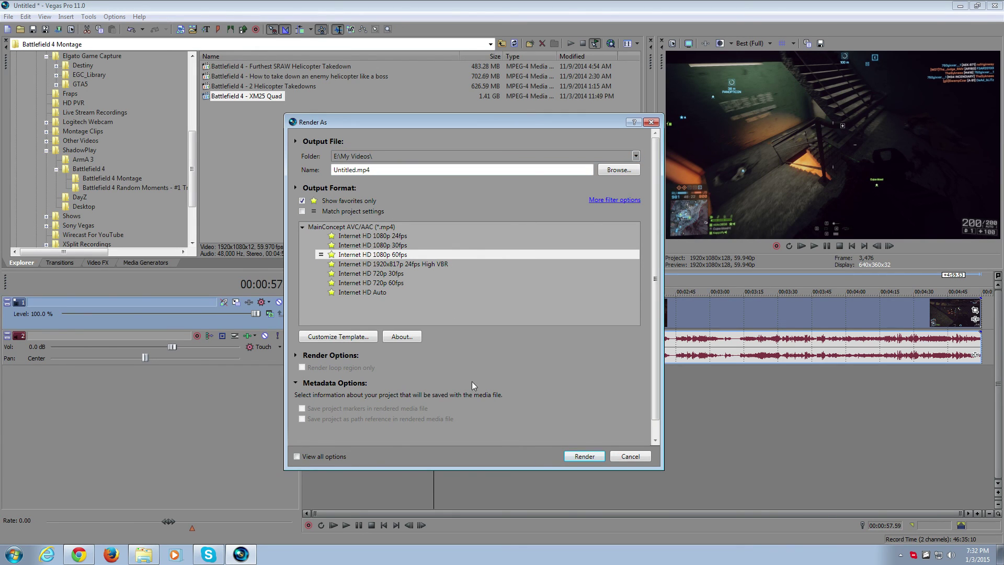
# Cancel Render As without rendering and deselect the XM25 Quad file in Explorer.
pyautogui.click(633, 454)
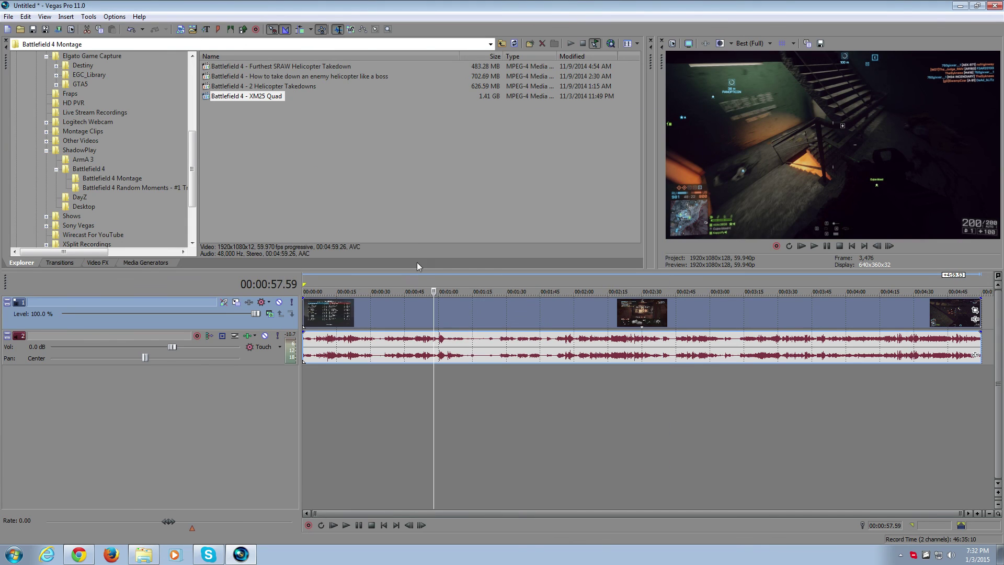
pyautogui.click(356, 174)
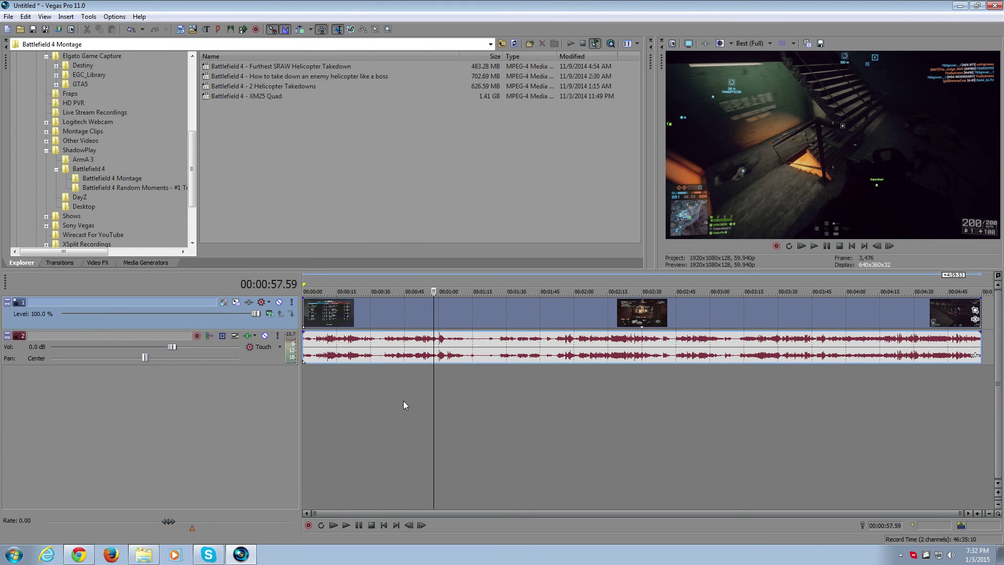